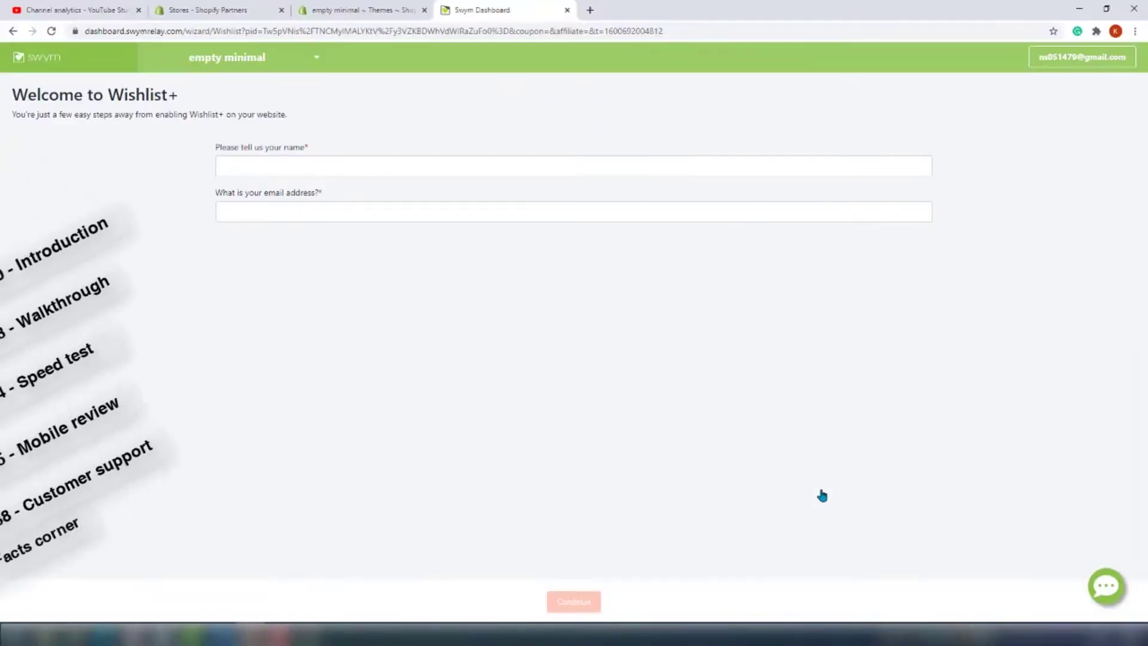
# Enter your full name and e-mail address in the setup form and submit them
pyautogui.click(622, 162)
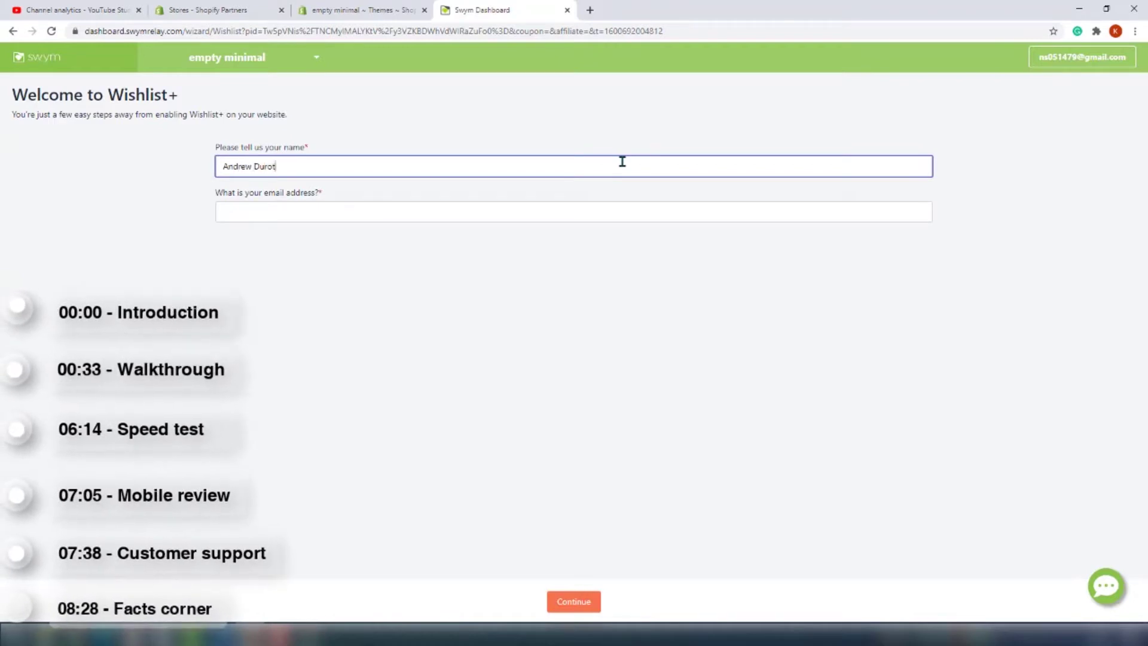
pyautogui.press('Tab')
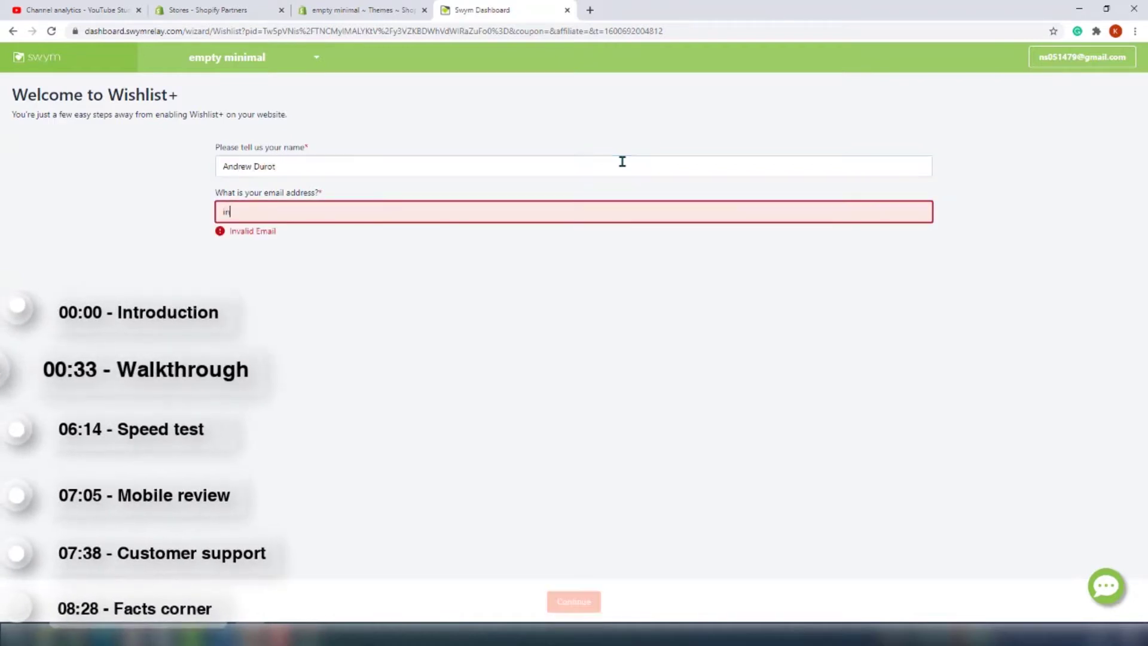
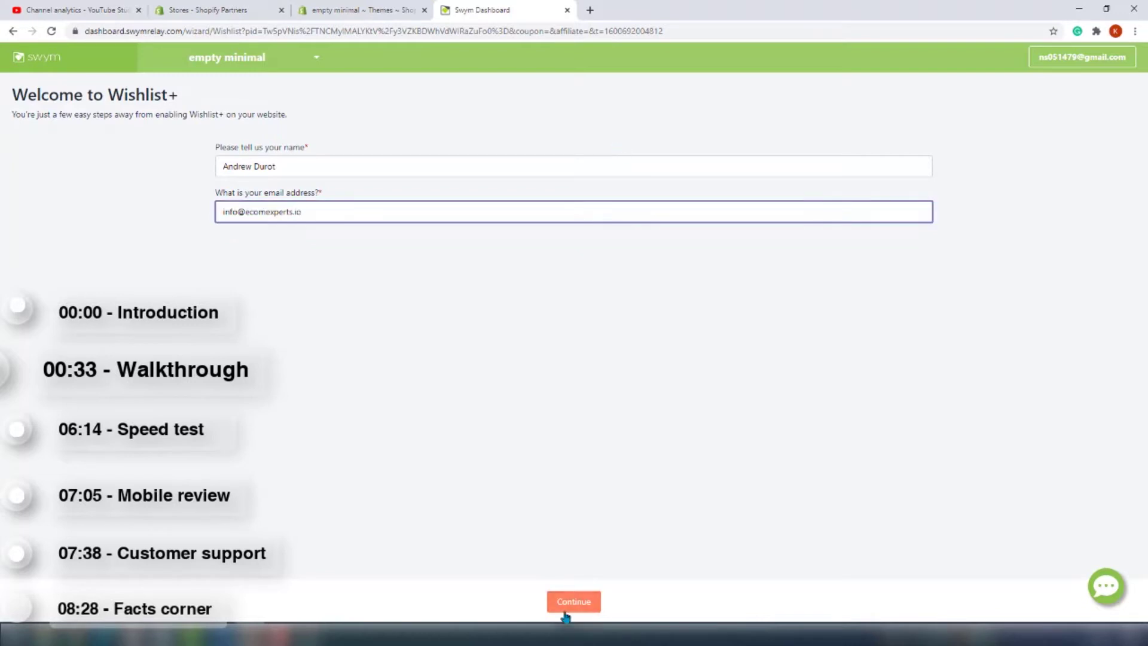
pyautogui.click(565, 610)
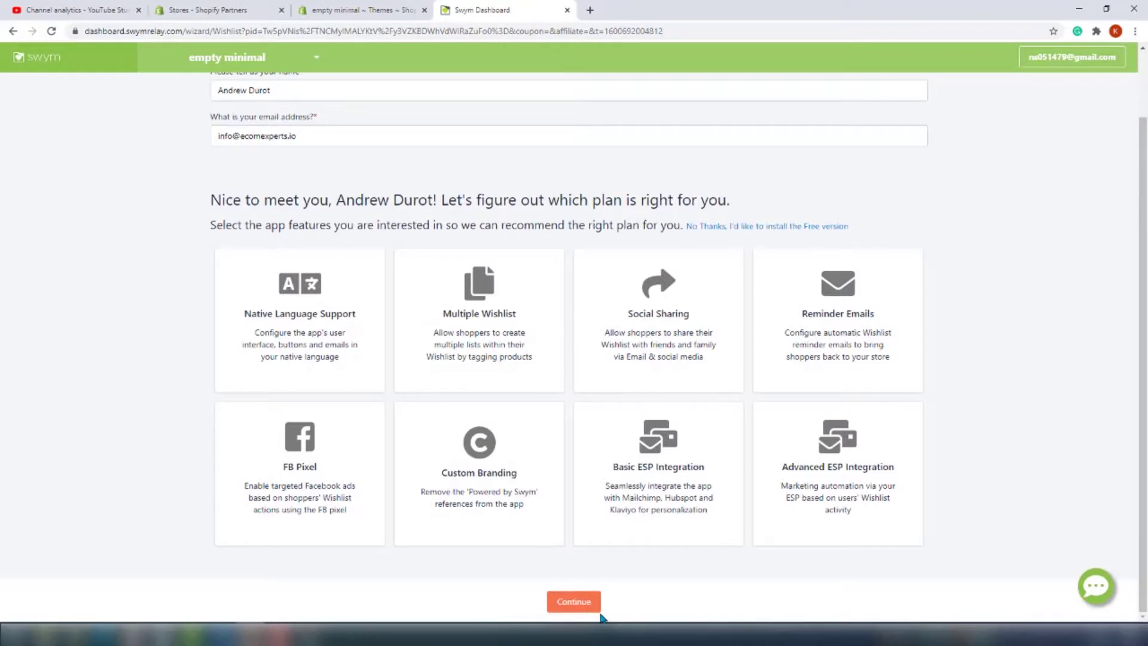
# Select the FB Pixel and Social Sharing features to get the Pro Plan recommendation
pyautogui.click(296, 471)
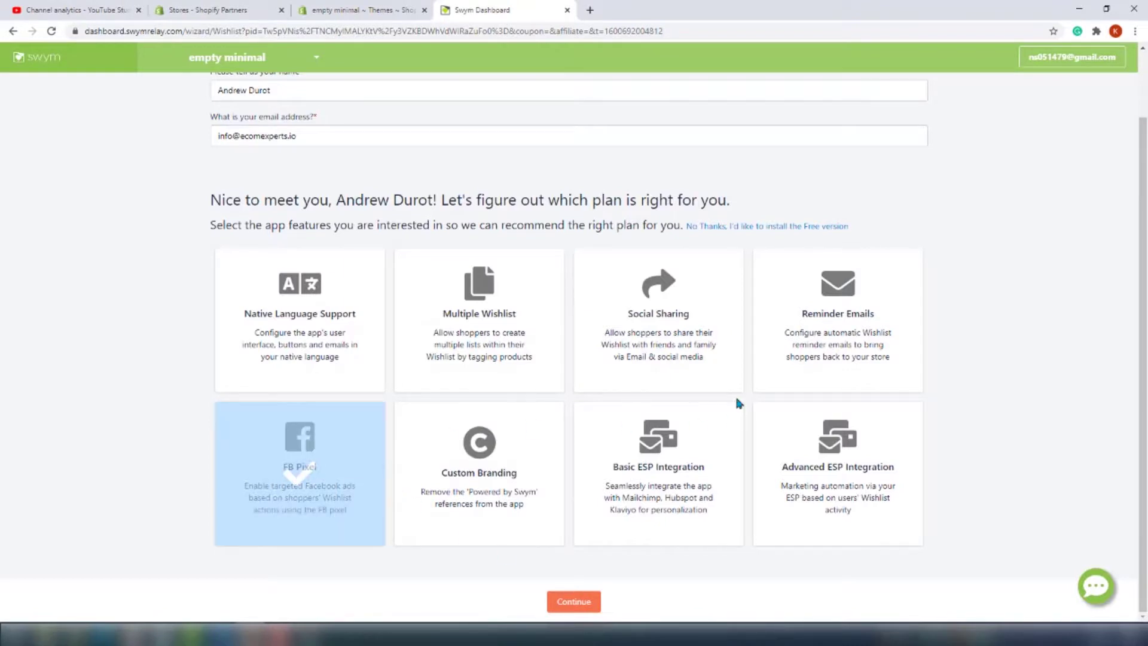
pyautogui.click(710, 363)
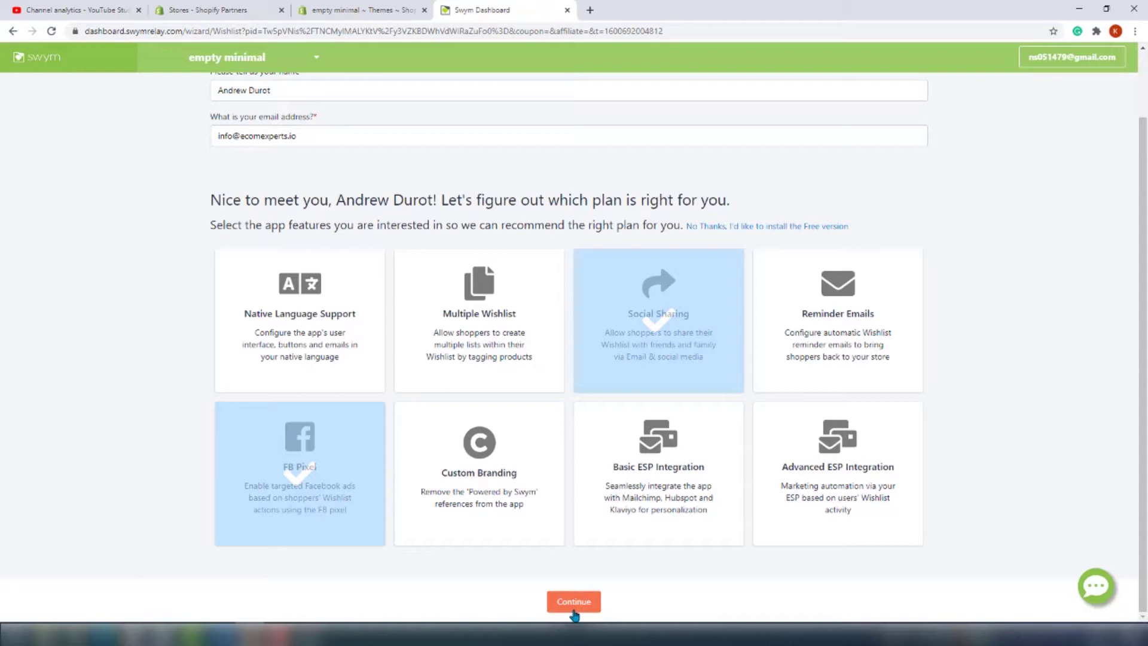
pyautogui.click(573, 609)
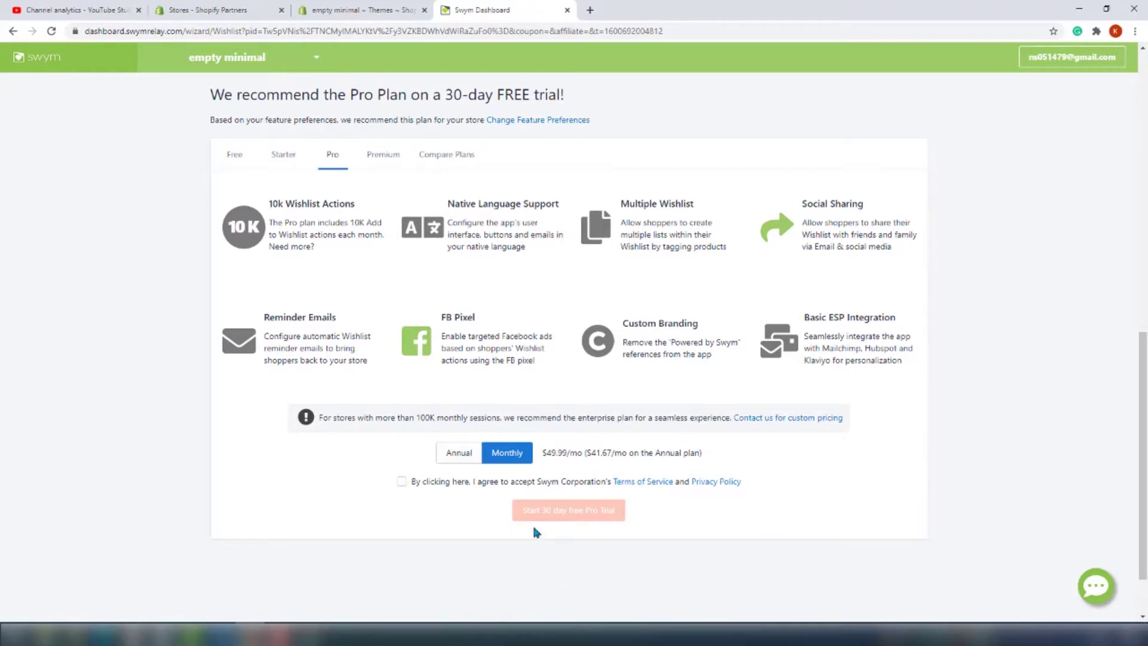
# Switch to the Free plan, accept the terms of service and start it
pyautogui.click(233, 154)
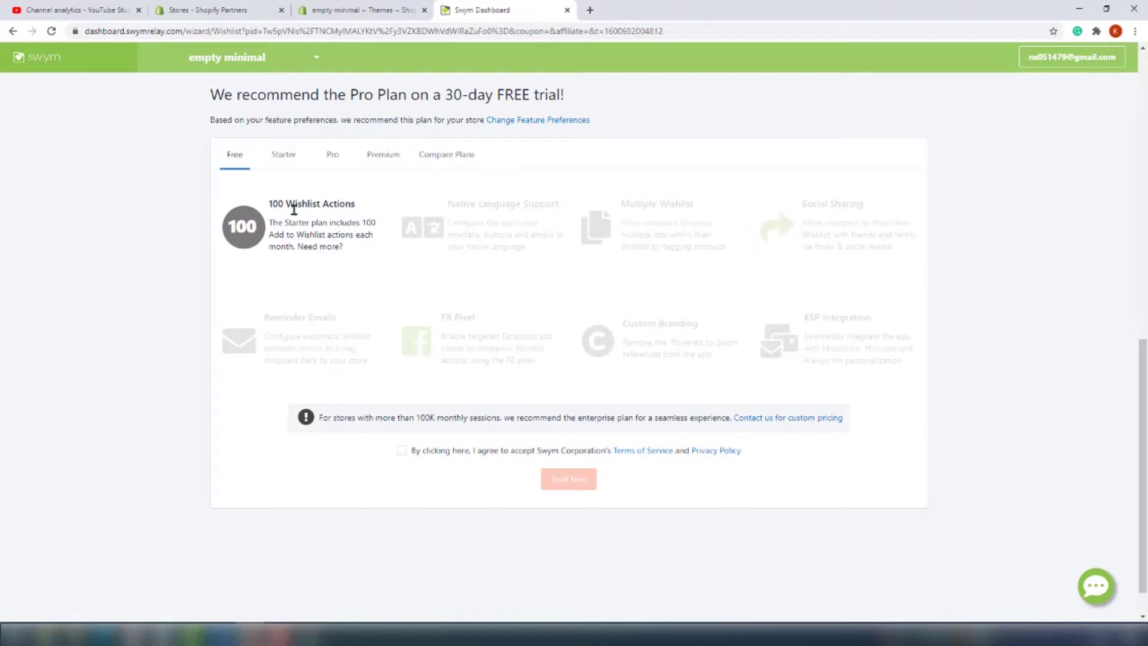
pyautogui.click(465, 456)
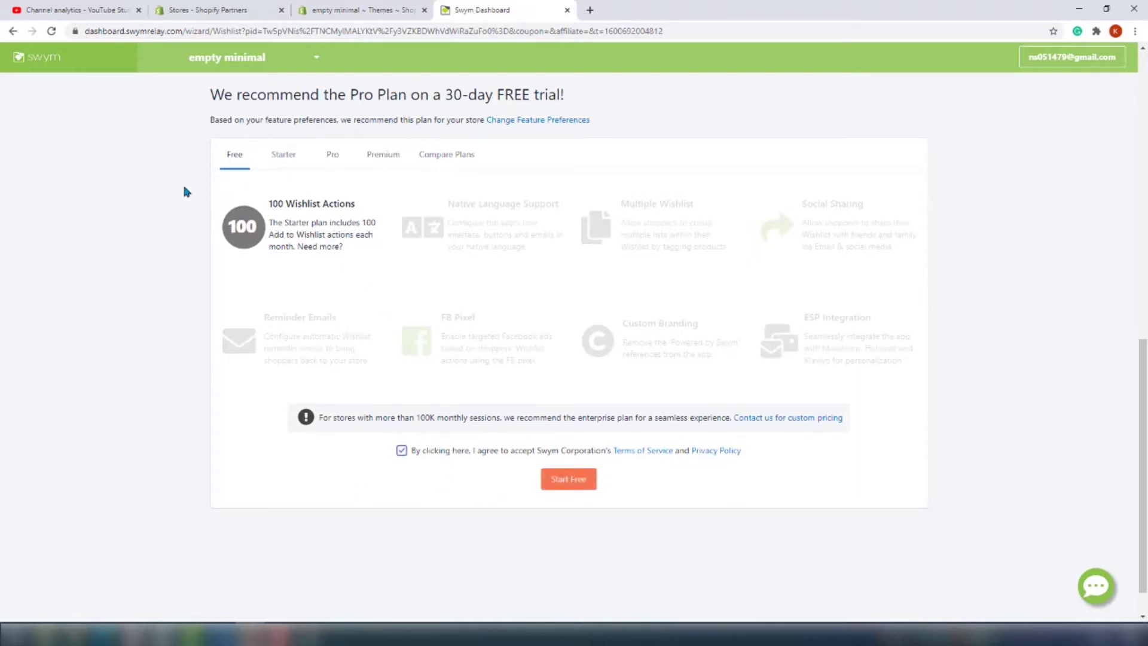
pyautogui.click(569, 479)
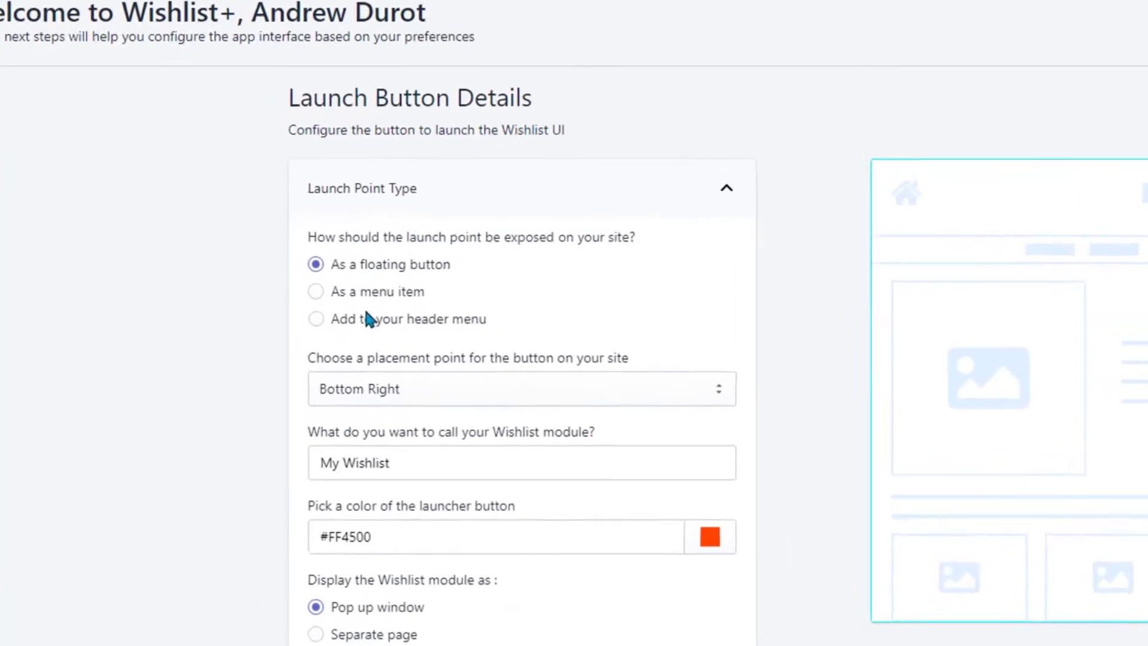
# Set the wishlist launch point to 'Add to your header menu'
pyautogui.click(270, 289)
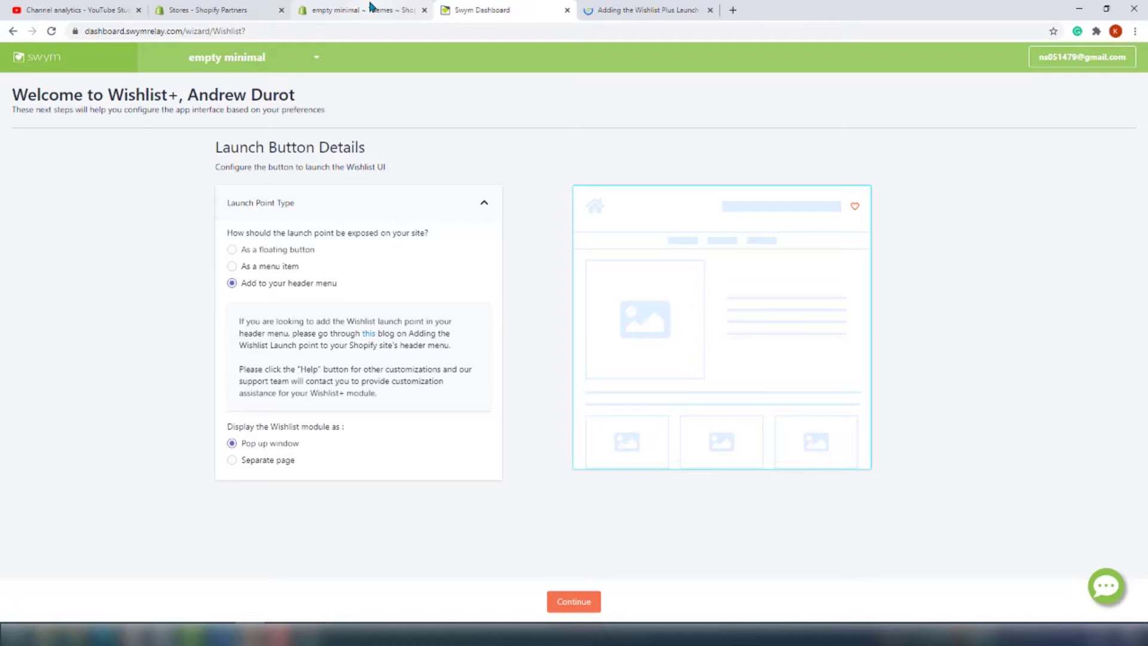
# Duplicate the live Minimal theme on the Themes page as a backup
pyautogui.click(370, 7)
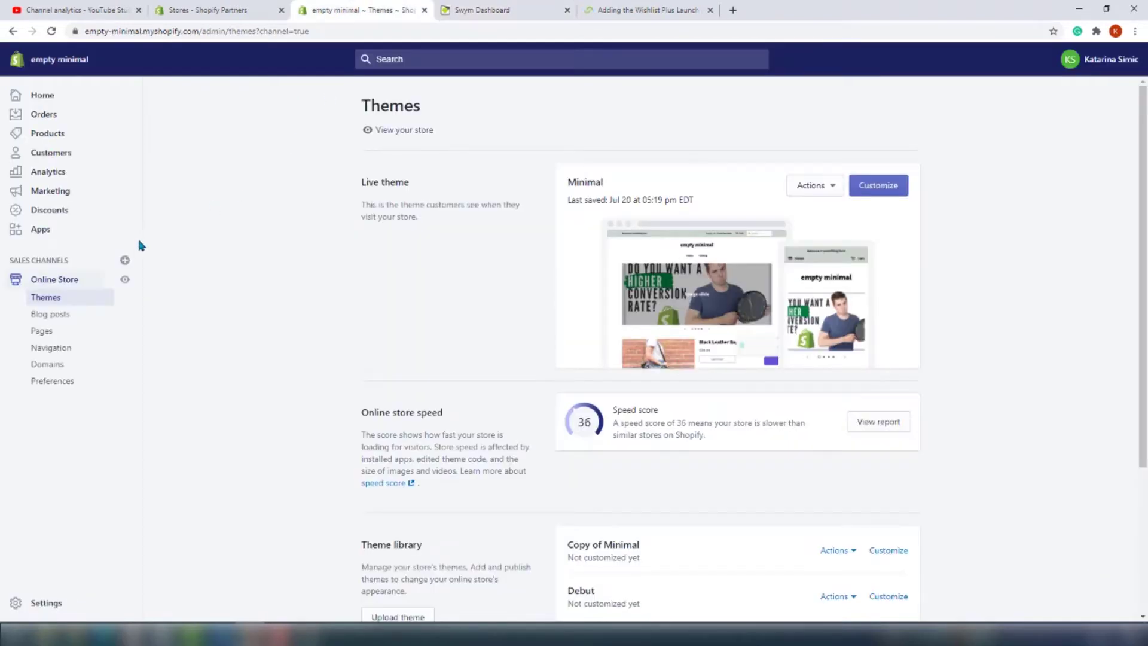
pyautogui.click(807, 190)
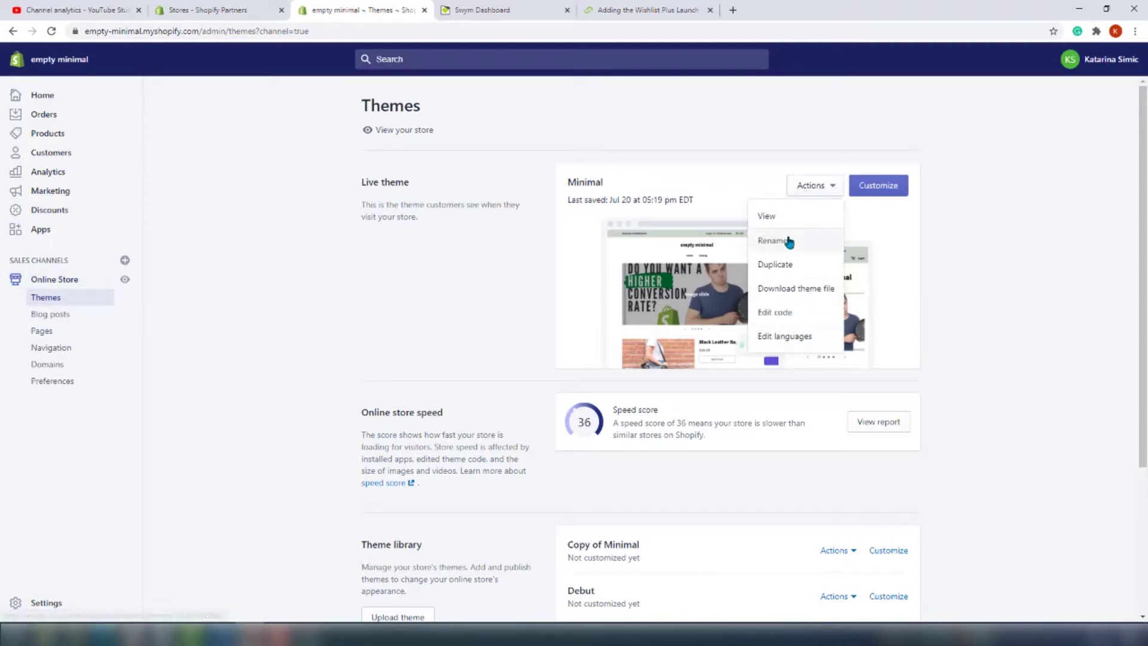
pyautogui.click(800, 266)
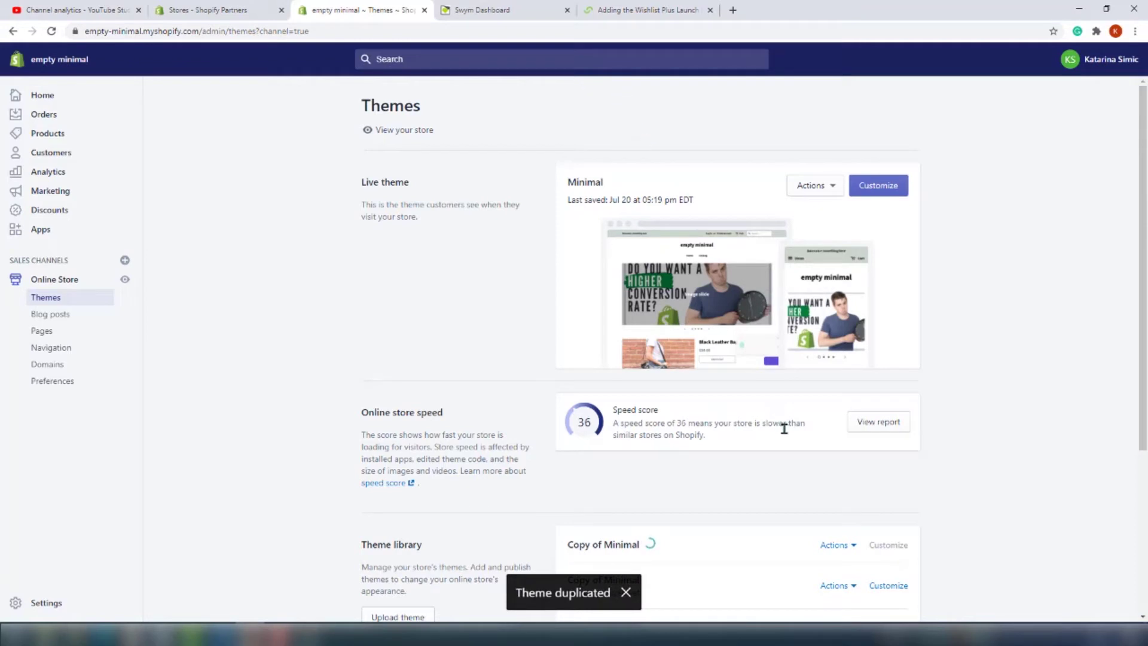
# Open the live Minimal theme's code editor
pyautogui.scroll(-1, 861, 471)
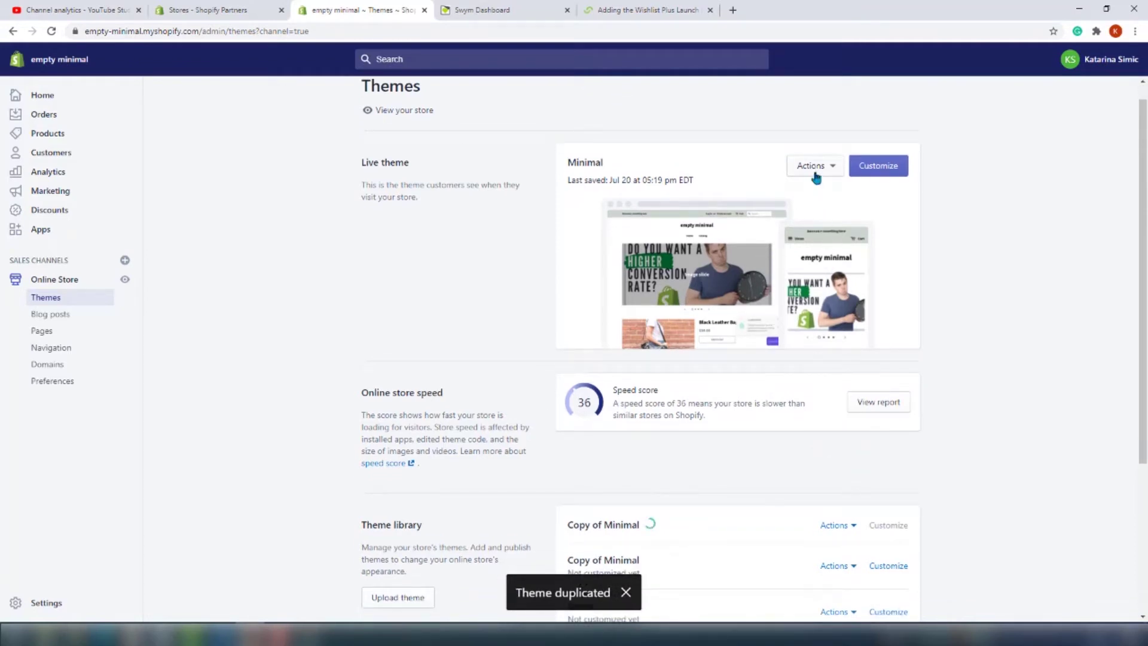
pyautogui.click(815, 167)
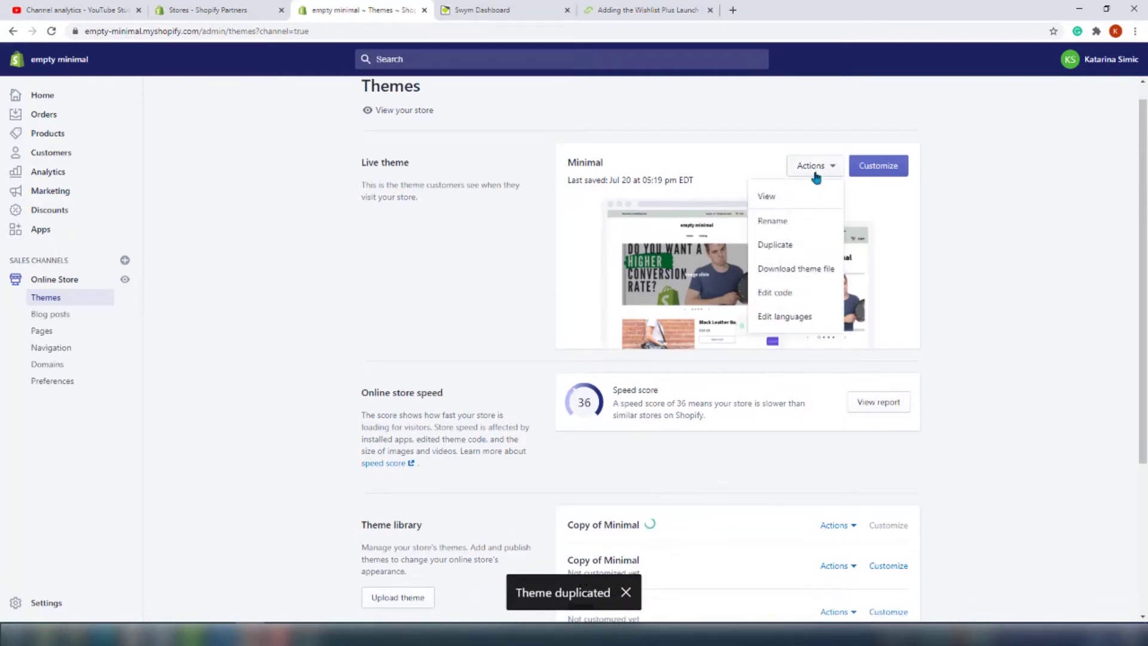
pyautogui.click(799, 293)
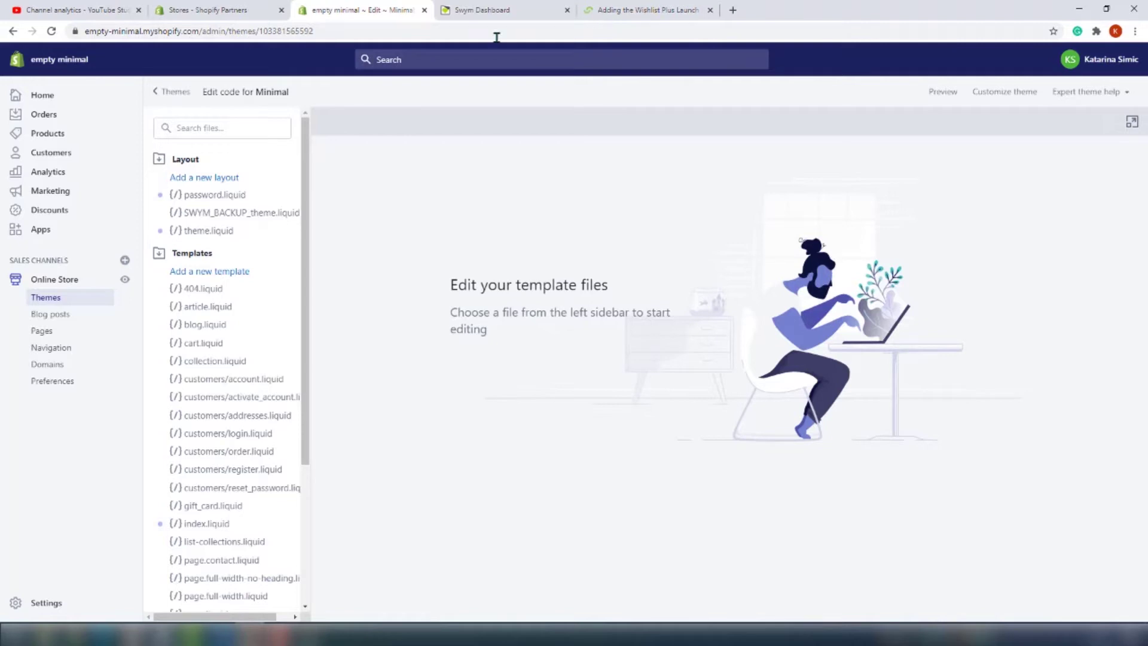
# Find and open header.liquid in the theme files
pyautogui.click(195, 128)
pyautogui.write('he')
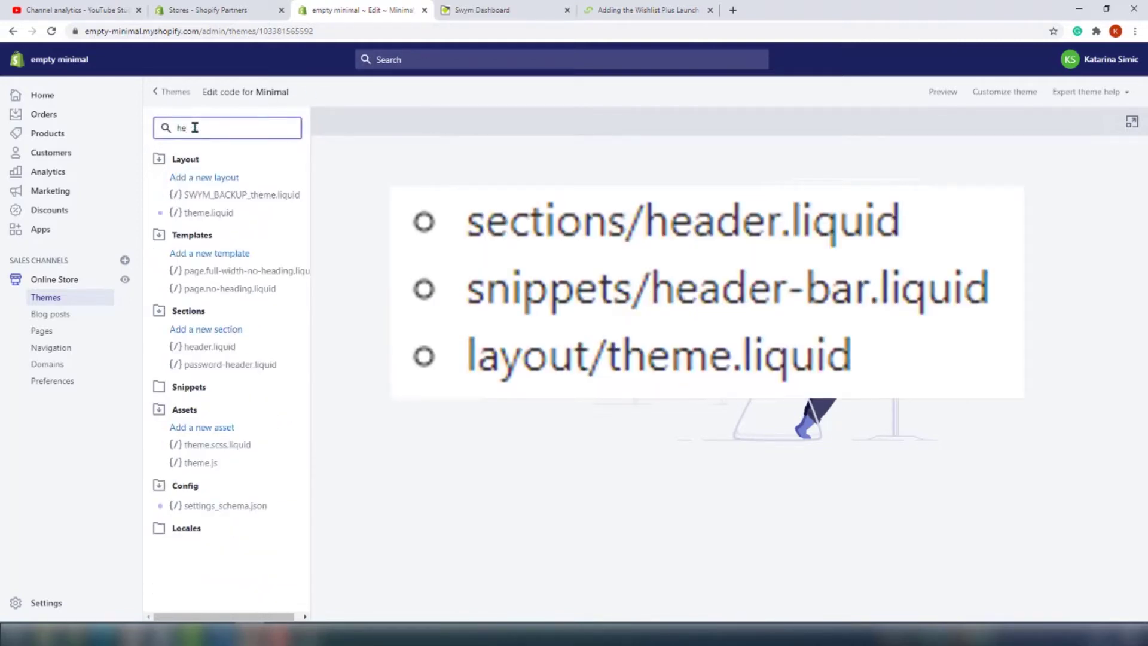
pyautogui.click(202, 354)
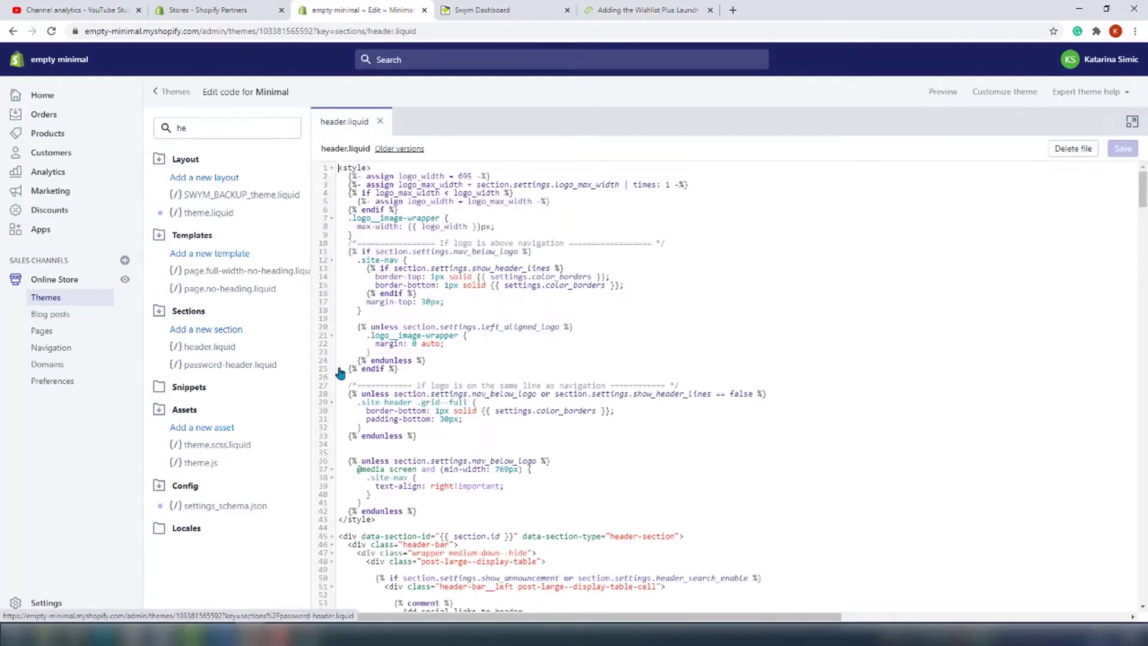
# Paste the Swym wishlist icon link and its CSS after the cart block, then save
pyautogui.hotkey('ctrl', 'f')
pyautogui.write('cart')
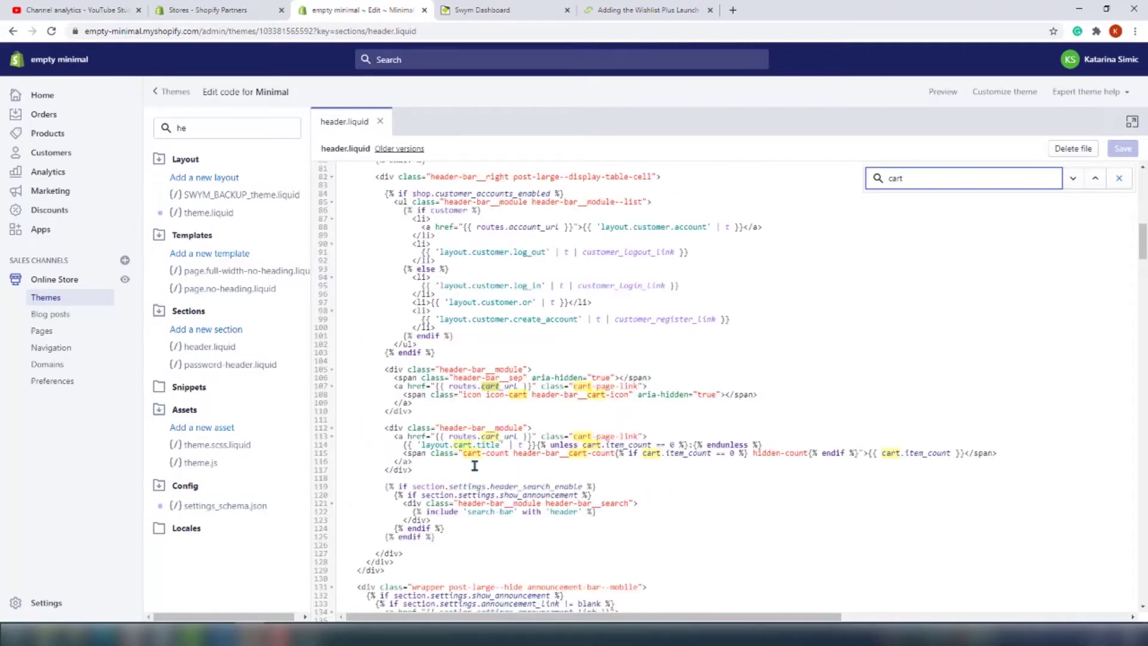
pyautogui.click(429, 471)
pyautogui.press('Return')
pyautogui.press('Return')
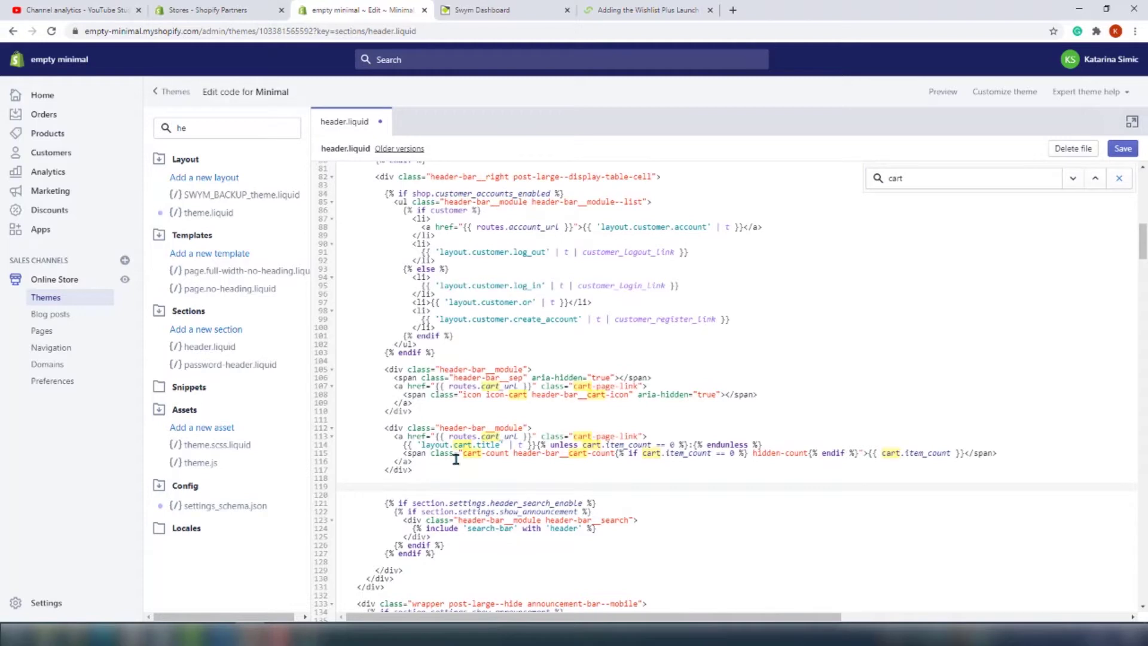
pyautogui.write('<a href="#swym-wishlist" class="swym-wishlist"> <i aria-hidden="true" focusable="false" role="presentation" class="icon icon-swym-wishlist"></i> </a>')
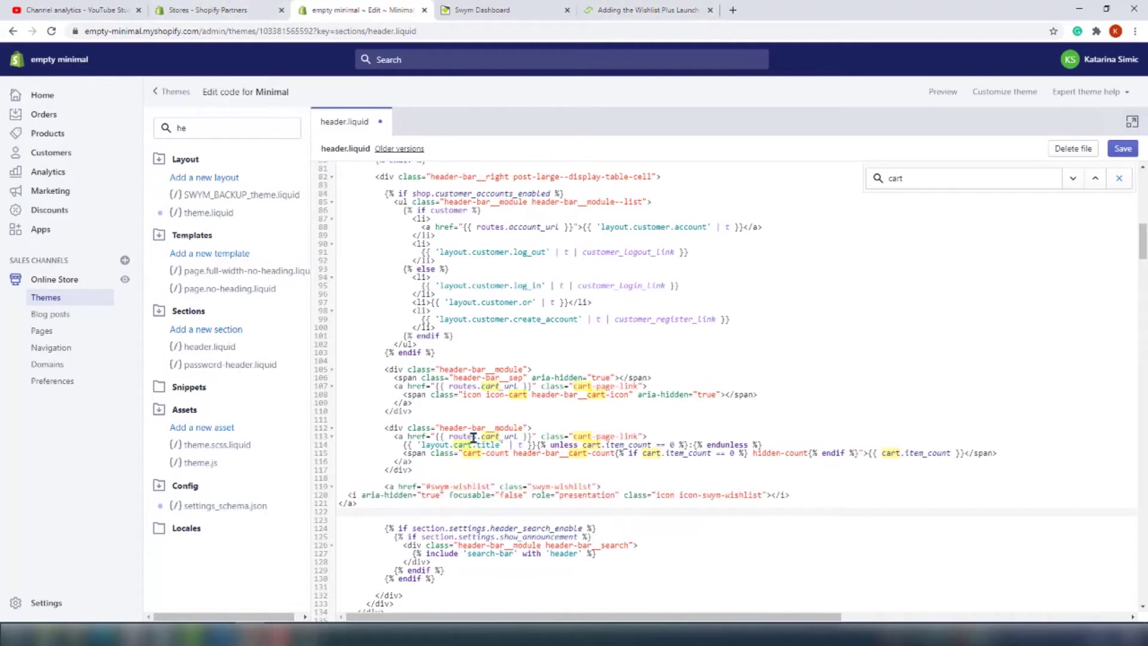
pyautogui.write("i.icon-swym-wishlist { font-family: 'swym-icons'; font-style: normal; vertical-align: middle; } i.icon-swym-wishlist+span { vertical-align: middle; } i.icon-swym-wishlist:after { content: ''; font-size: 130%; line-height: 18px; text-align: center; display: inline; } /*content rendered after swym is ready to avoid showing block/invalid chars*/ .swym-ready i.icon-swym-wishlist:after { content: '\\f004'; }")
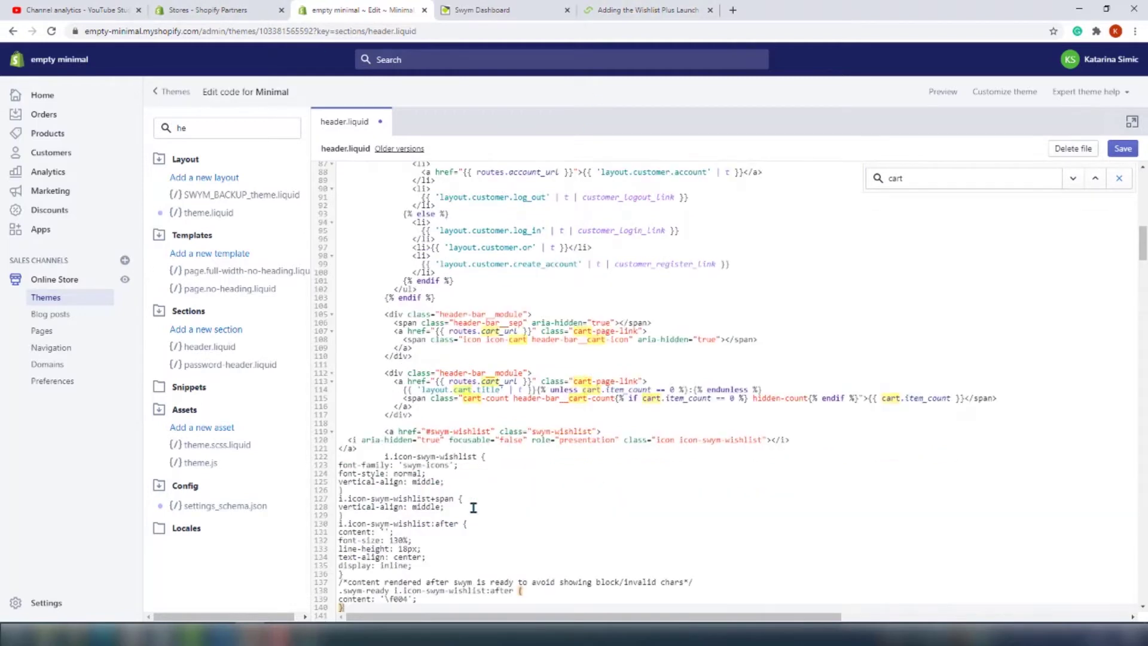
pyautogui.click(1127, 152)
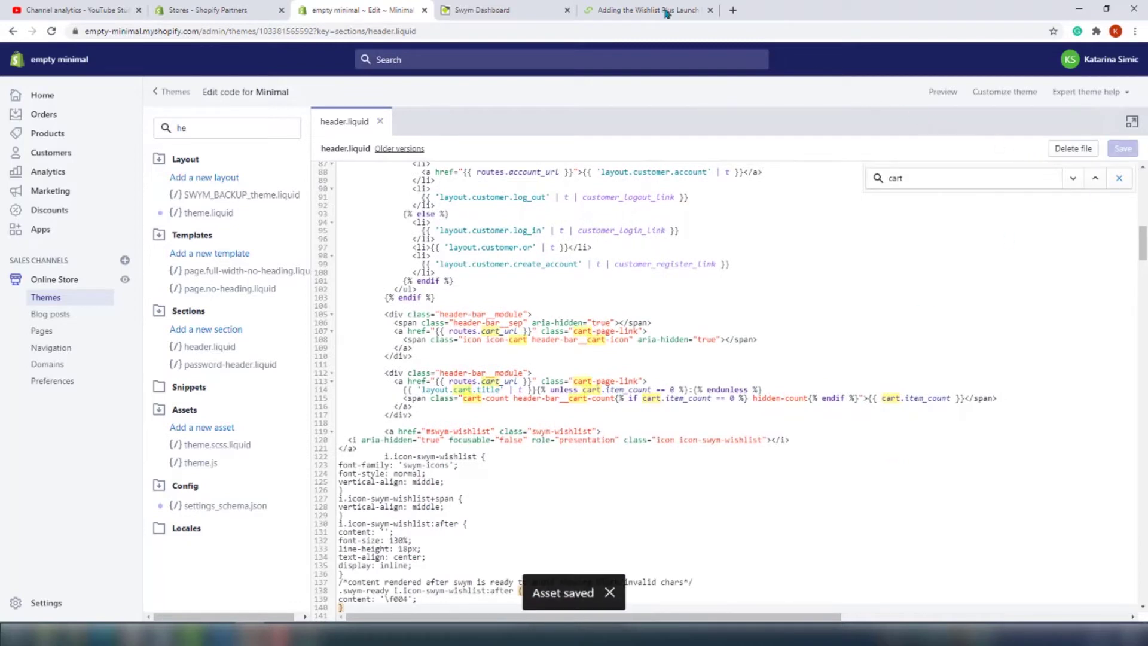
# Keep the wishlist displayed as a pop-up window and continue to the button settings
pyautogui.click(475, 10)
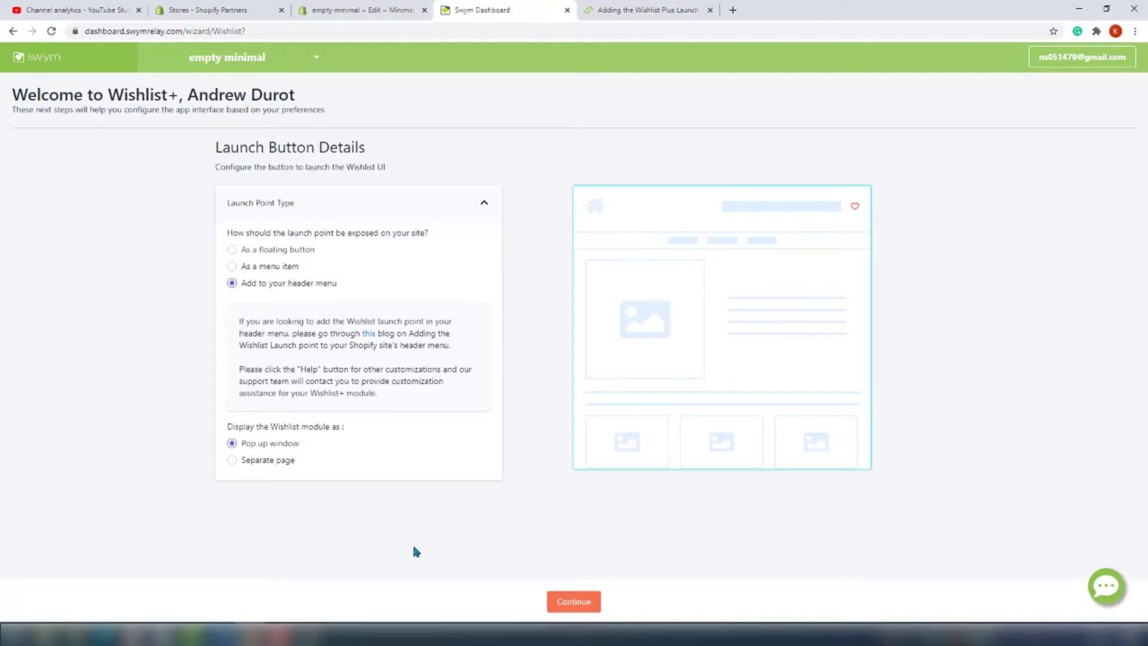
pyautogui.click(285, 461)
pyautogui.click(286, 444)
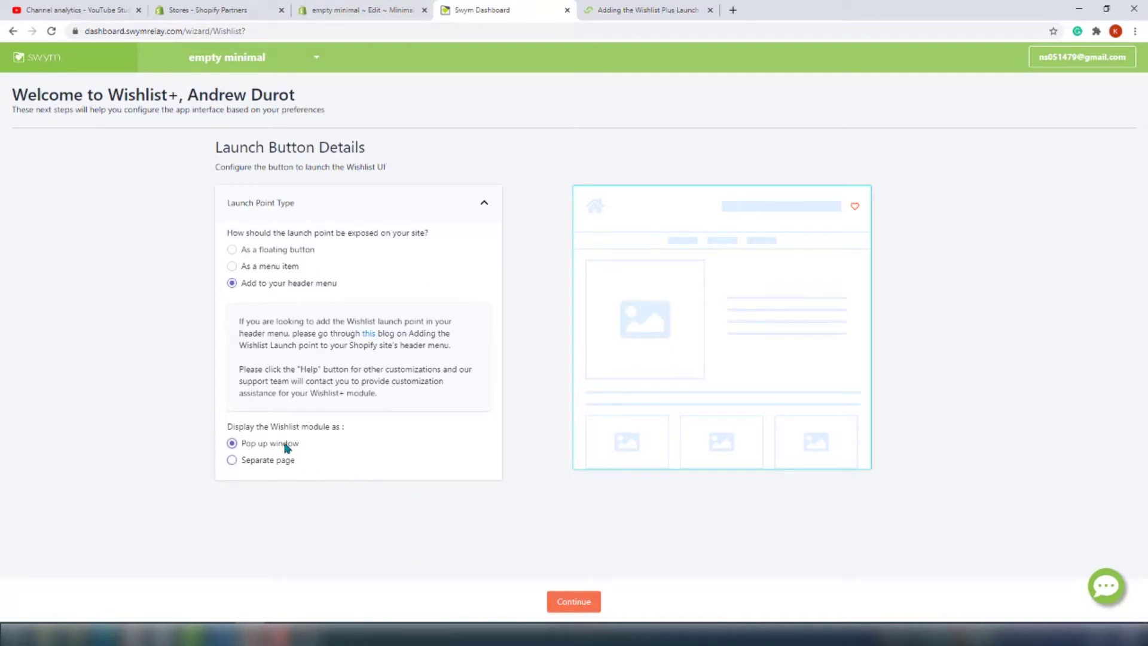
pyautogui.click(570, 602)
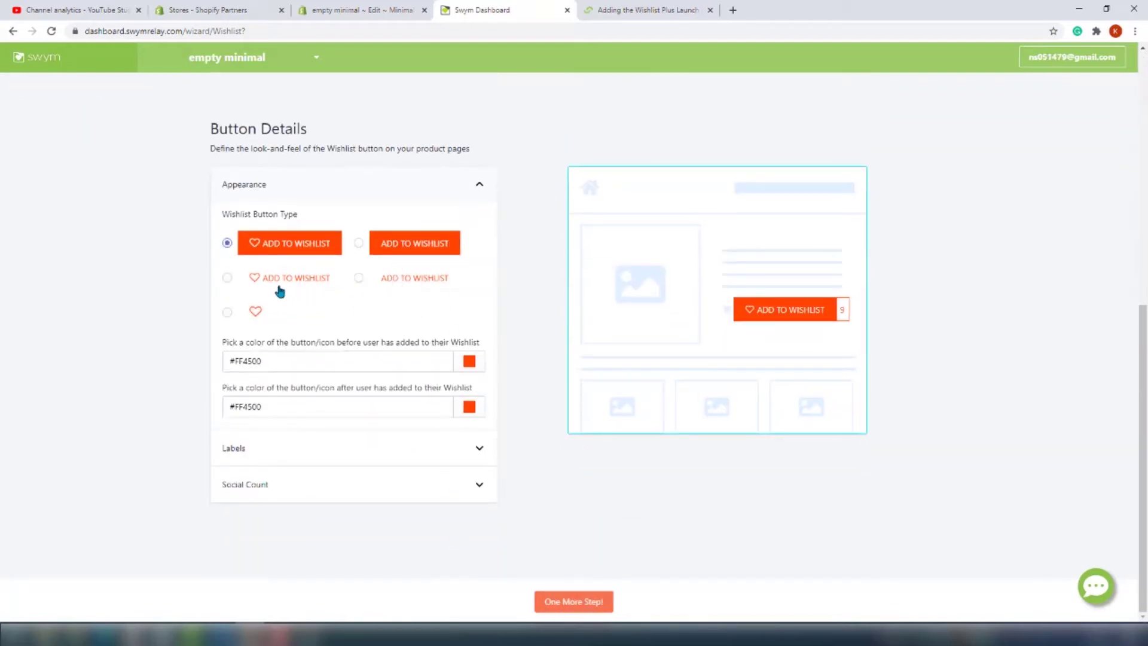
# Choose the filled button style with a heart
pyautogui.click(227, 278)
pyautogui.click(358, 243)
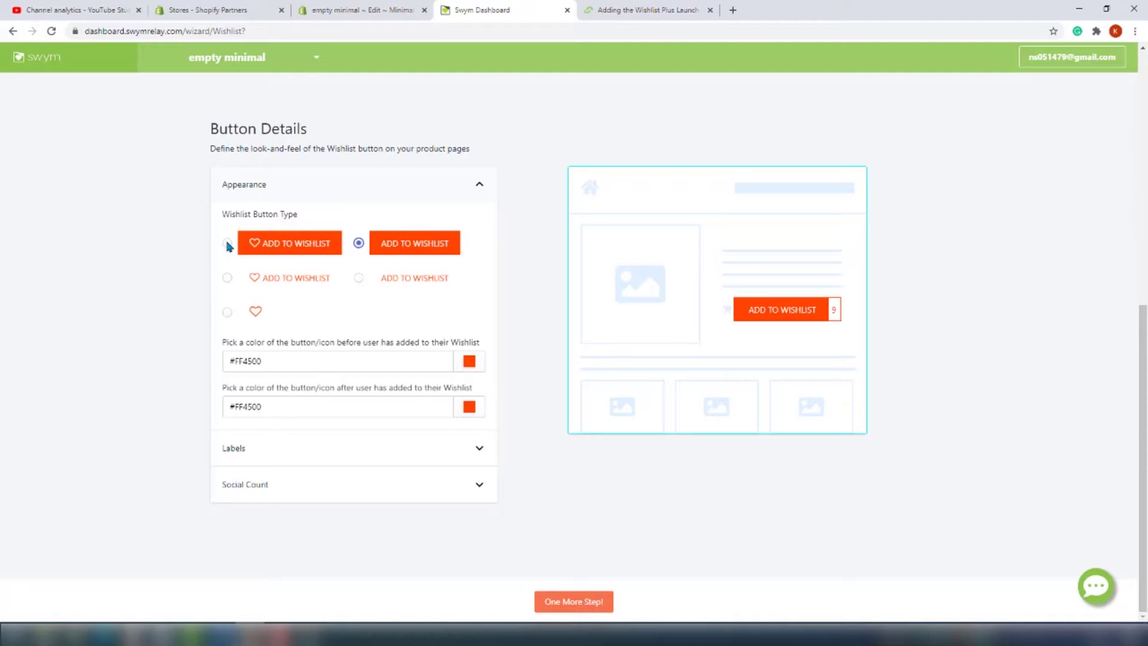
pyautogui.click(227, 243)
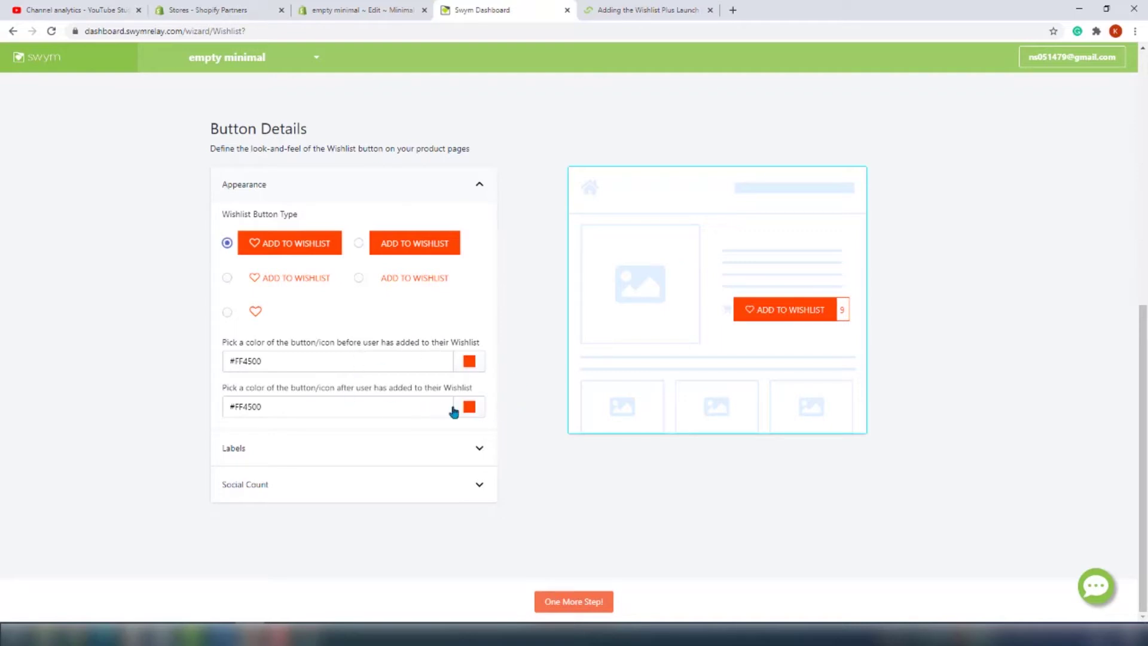
# Set the pre-add button colour to #ff0000 and the post-add colour to #8c8eff
pyautogui.click(471, 364)
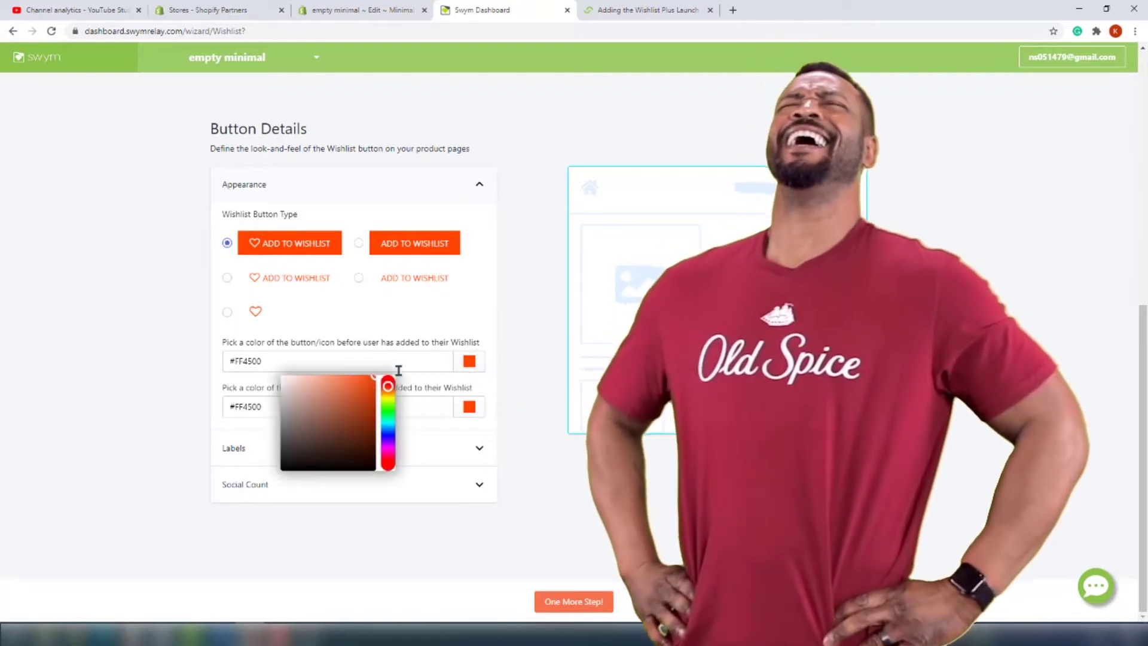
pyautogui.click(388, 386)
pyautogui.click(387, 337)
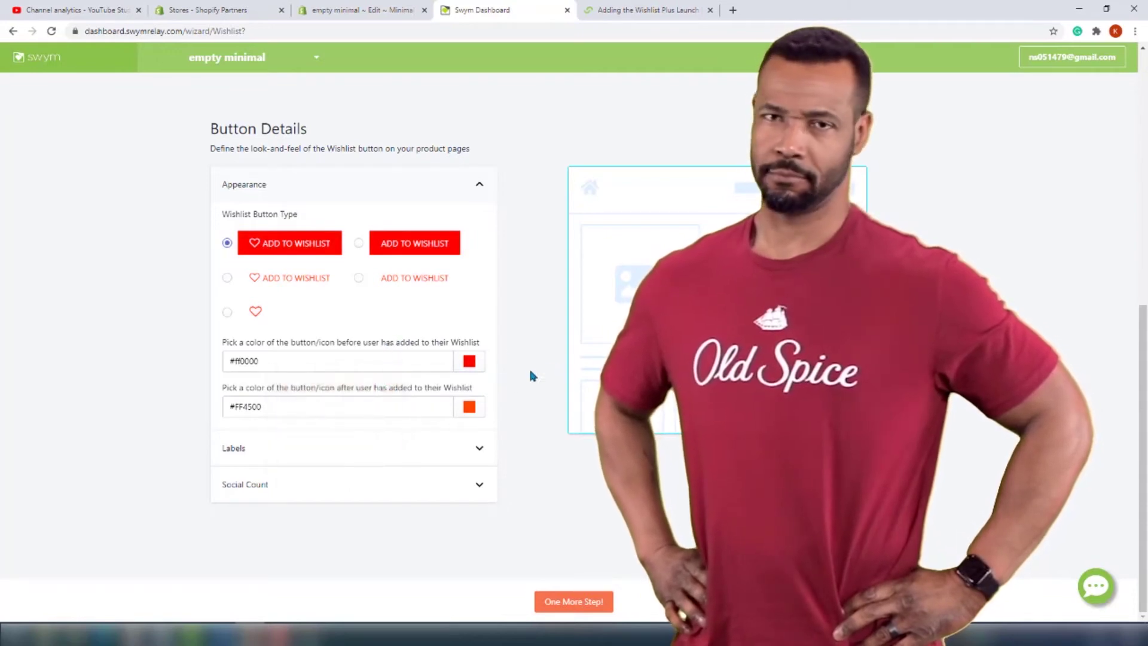
pyautogui.click(469, 408)
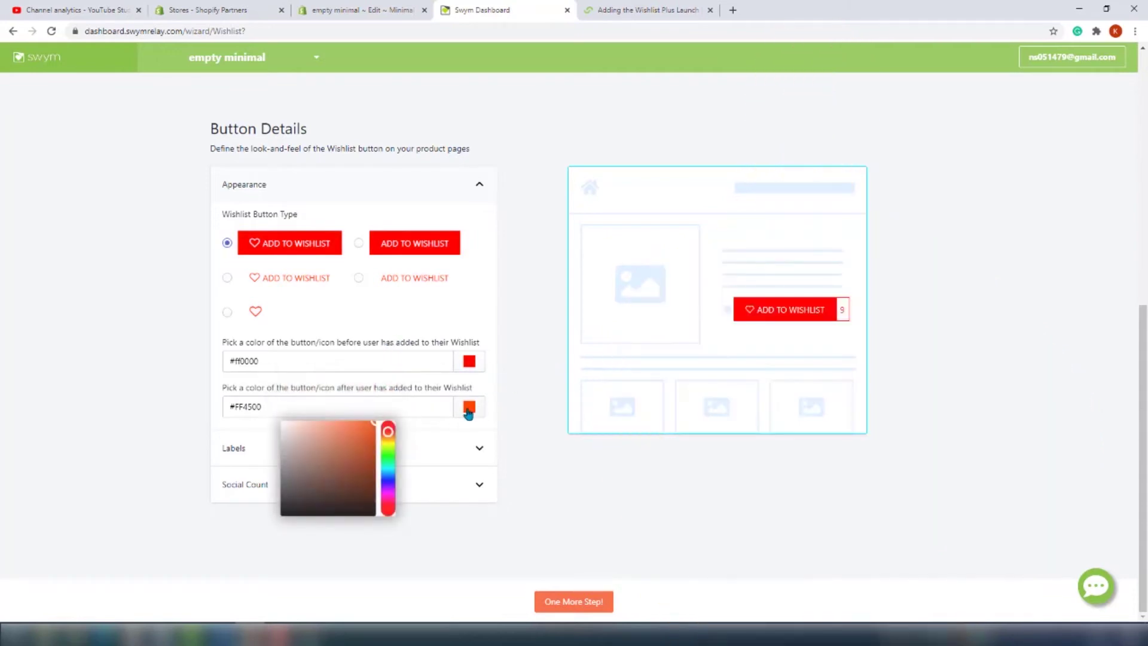
pyautogui.click(389, 483)
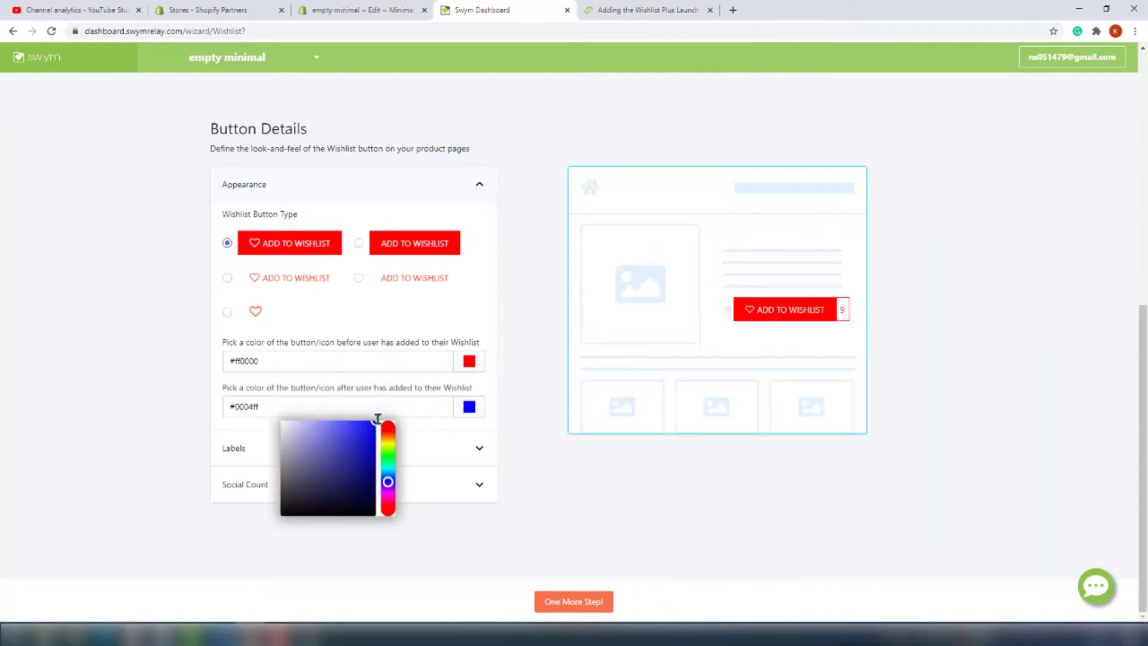
pyautogui.click(323, 422)
pyautogui.click(407, 432)
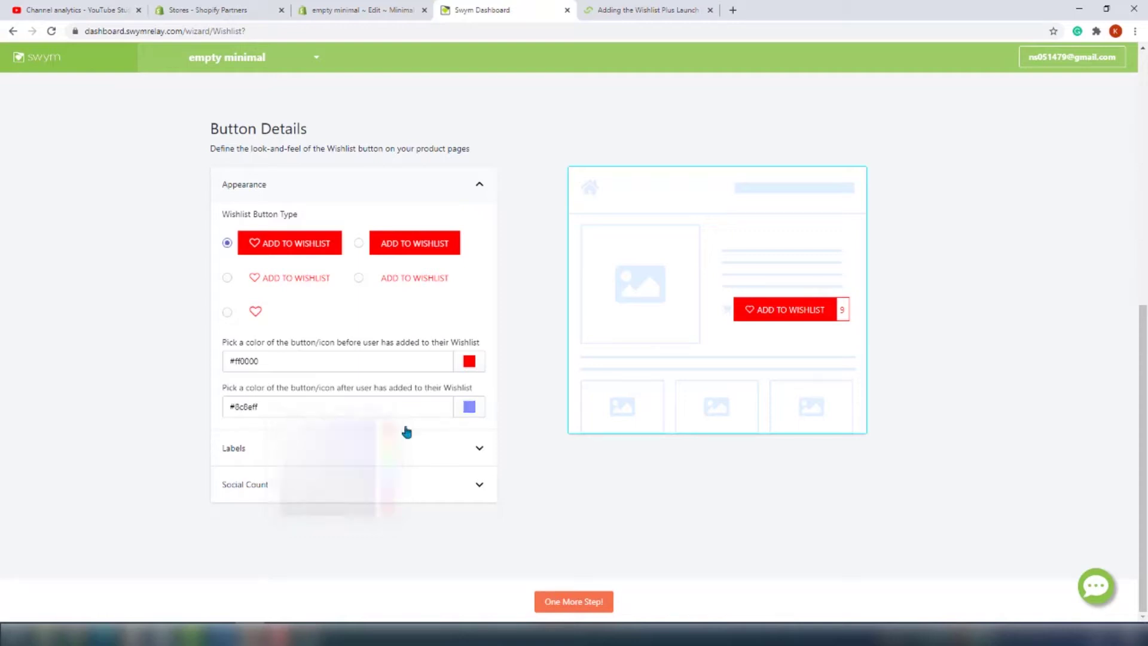
# Expand the Labels and Social Count settings for the wishlist button
pyautogui.click(337, 453)
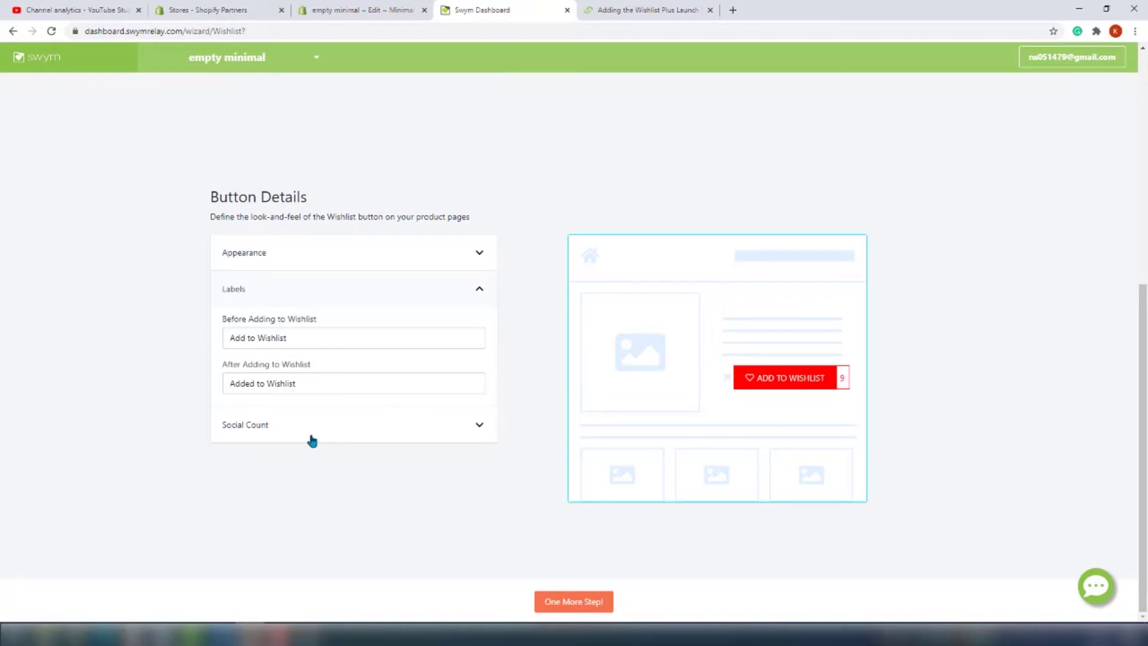
pyautogui.click(256, 429)
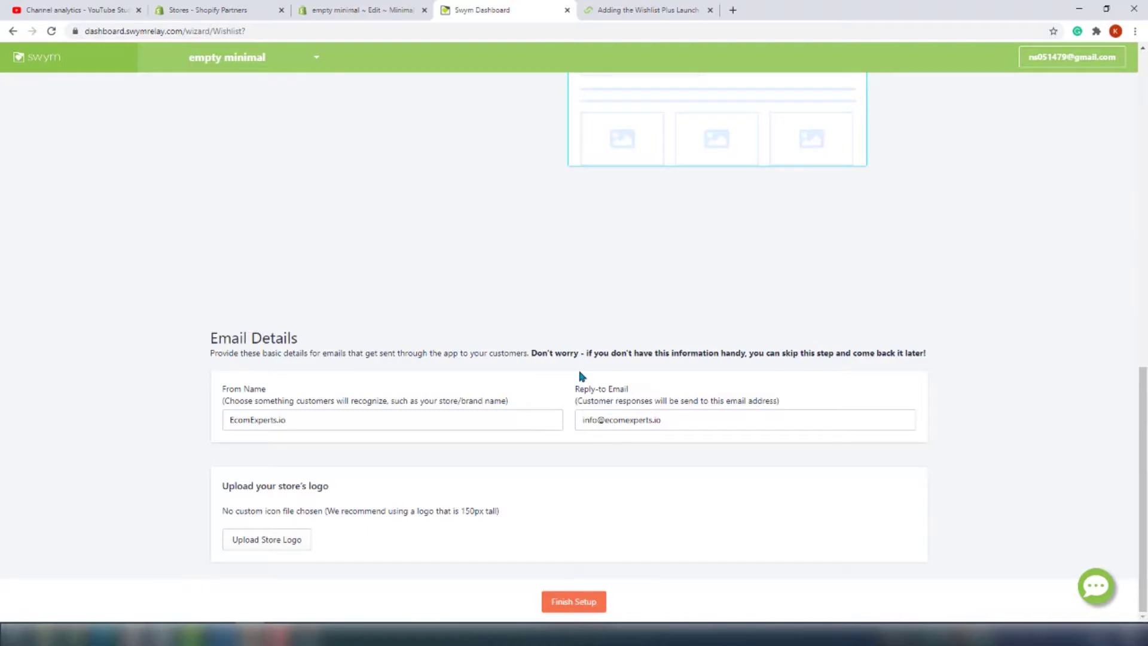
# Finish the setup so the wishlist builds and the Wishlist+ dashboard loads
pyautogui.click(583, 603)
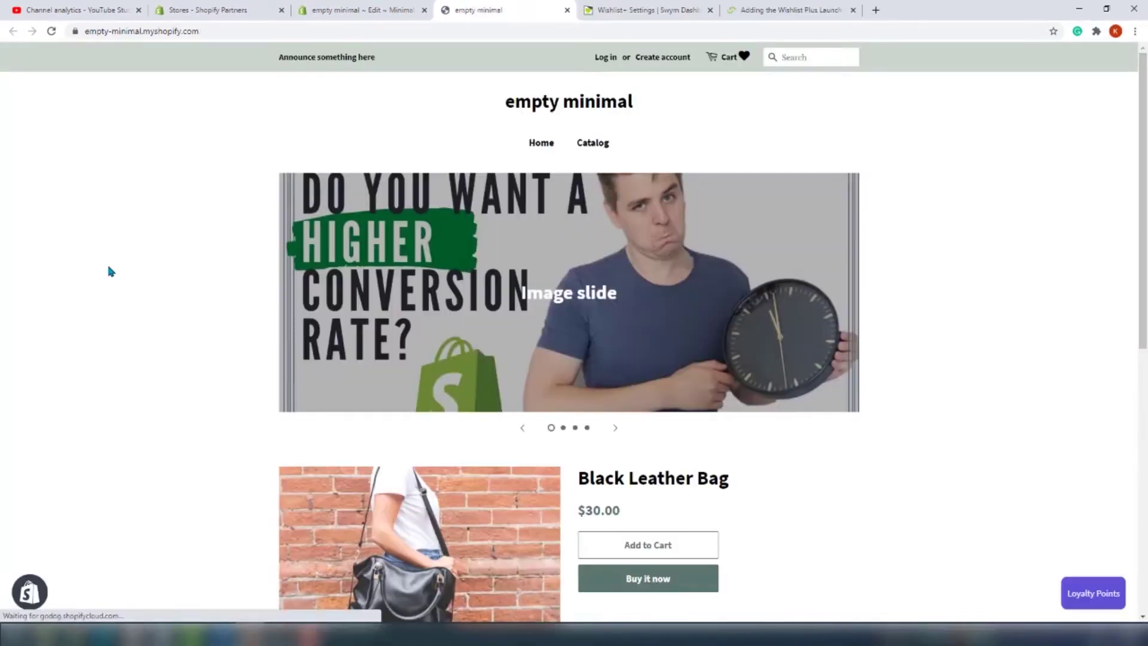
# From the Catalog, add the Black Leather Bag to the wishlist using the red button
pyautogui.click(593, 144)
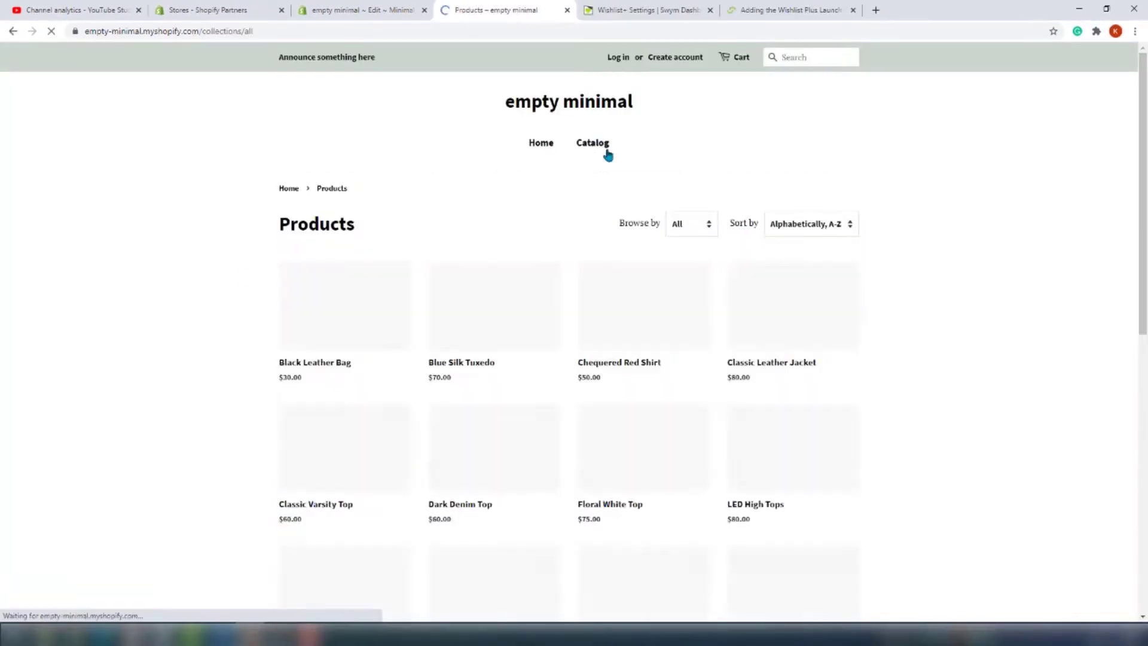
pyautogui.click(340, 305)
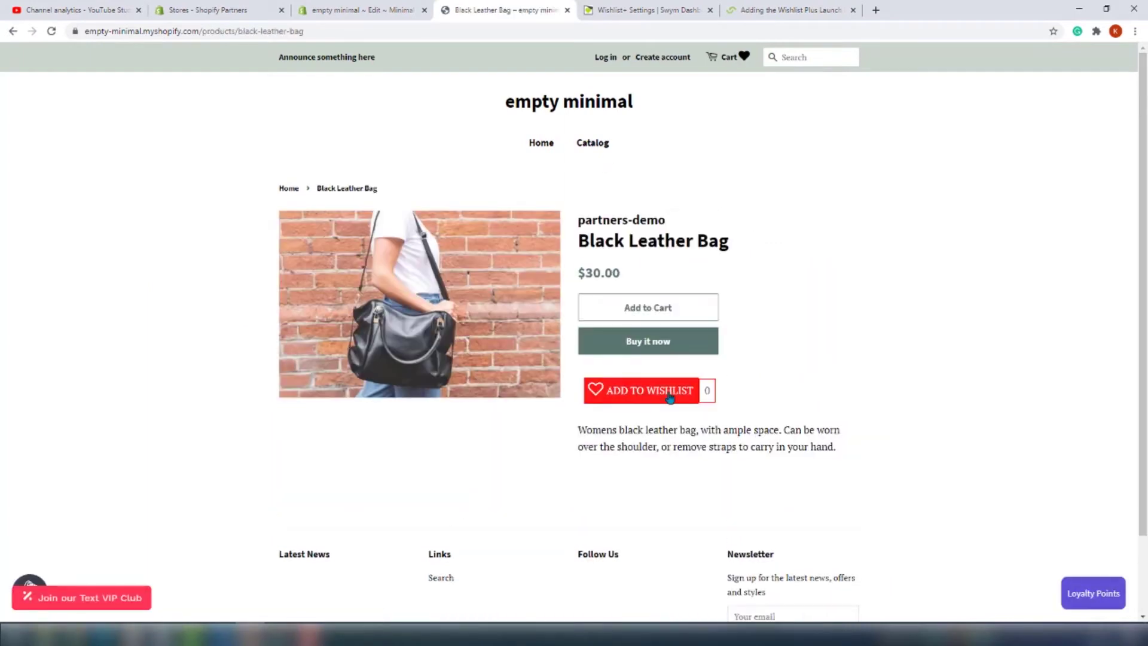
pyautogui.click(670, 395)
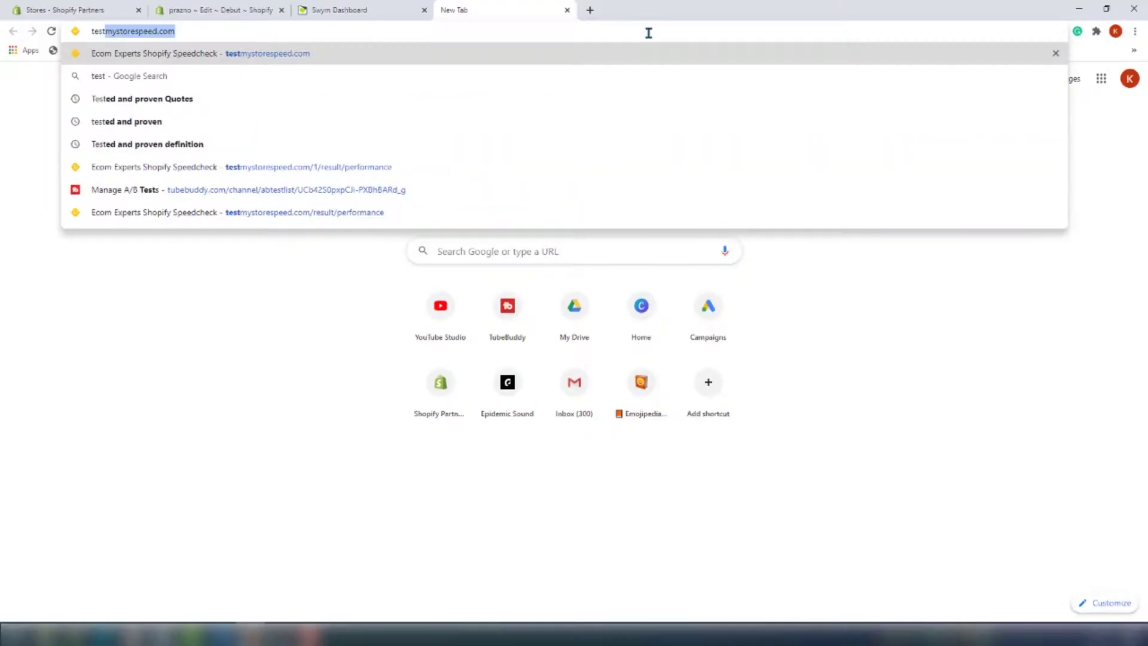
# Run a Test My Store Speed check on the prazno store's pasted URL
pyautogui.press('Return')
pyautogui.click(532, 277)
pyautogui.write('https://prazno.myshopify.com/')
pyautogui.press('Return')
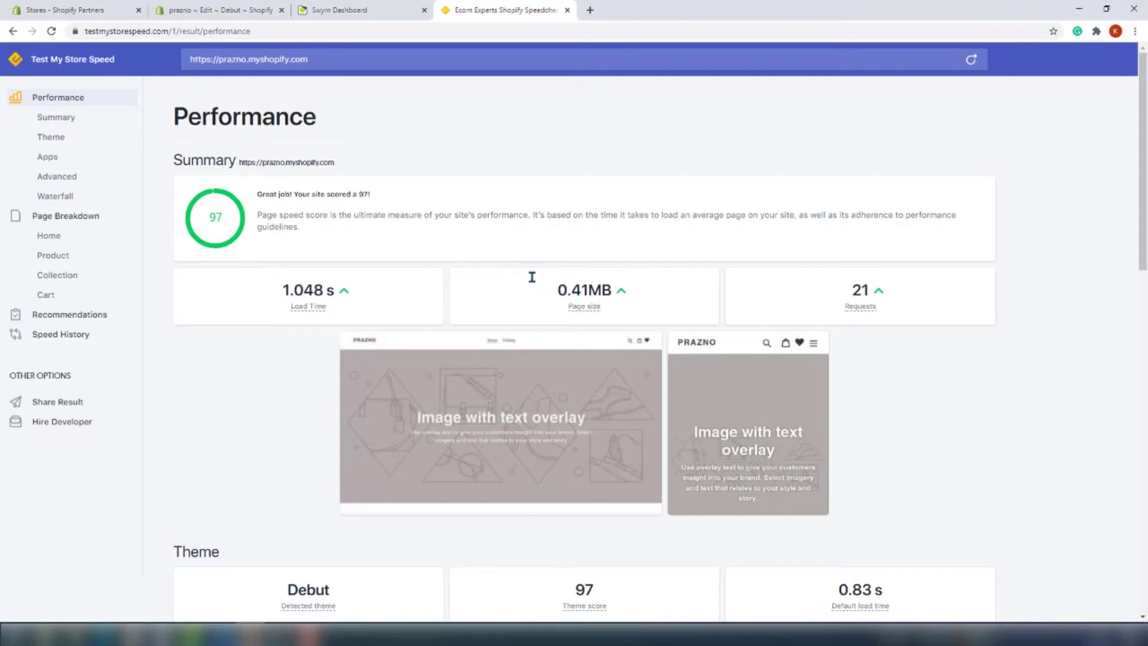
# Compare the 6/11/2020 8:51:29 PM and 9/21/2020 3:41:28 PM tests in Speed History
pyautogui.click(52, 338)
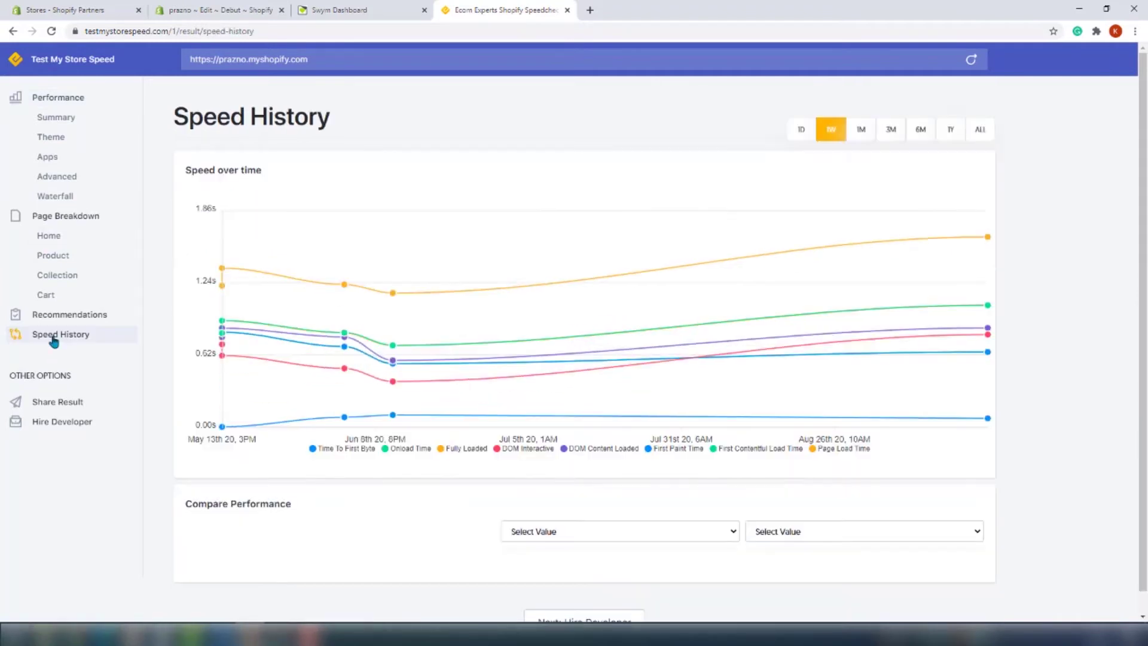
pyautogui.click(709, 540)
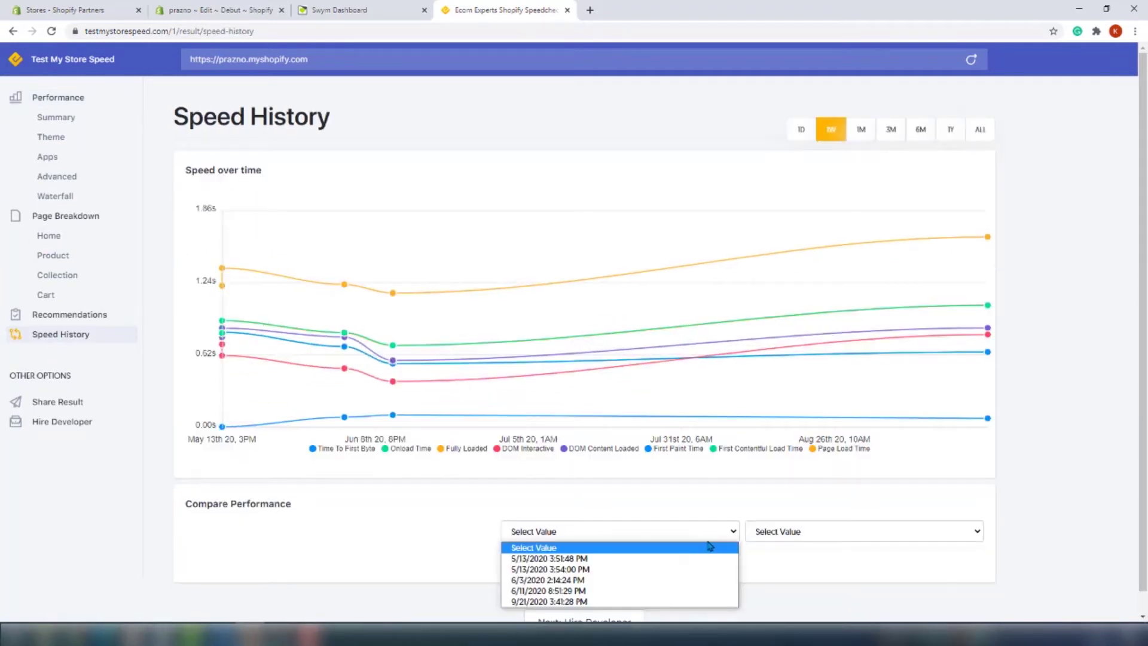
pyautogui.click(647, 593)
pyautogui.click(835, 602)
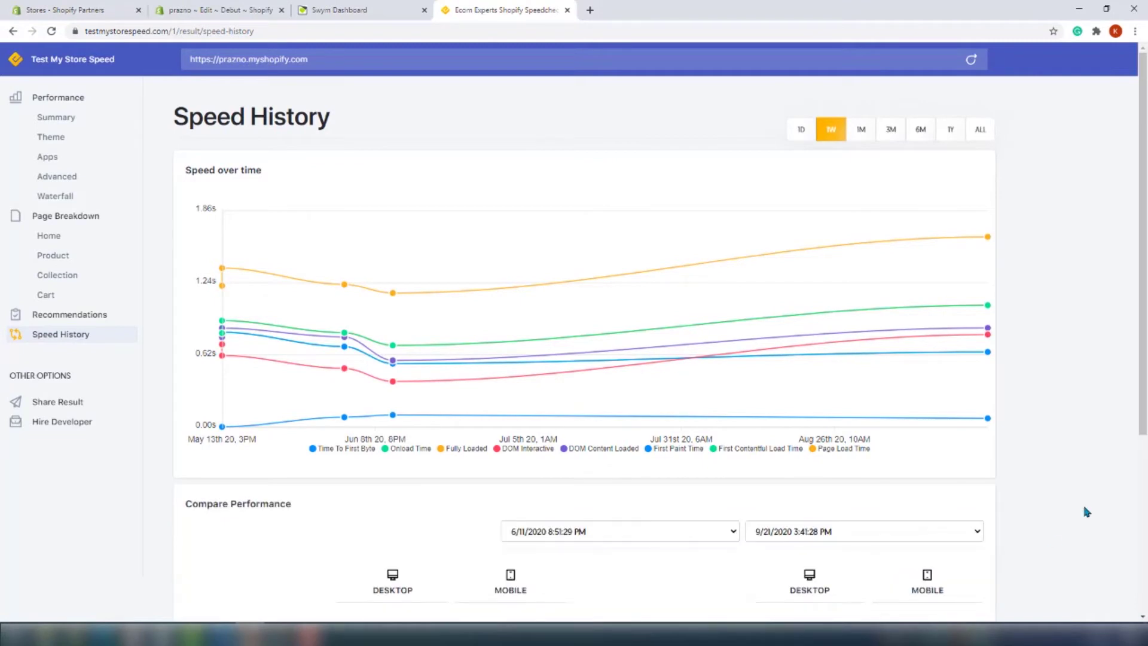
pyautogui.scroll(-4, 1046, 491)
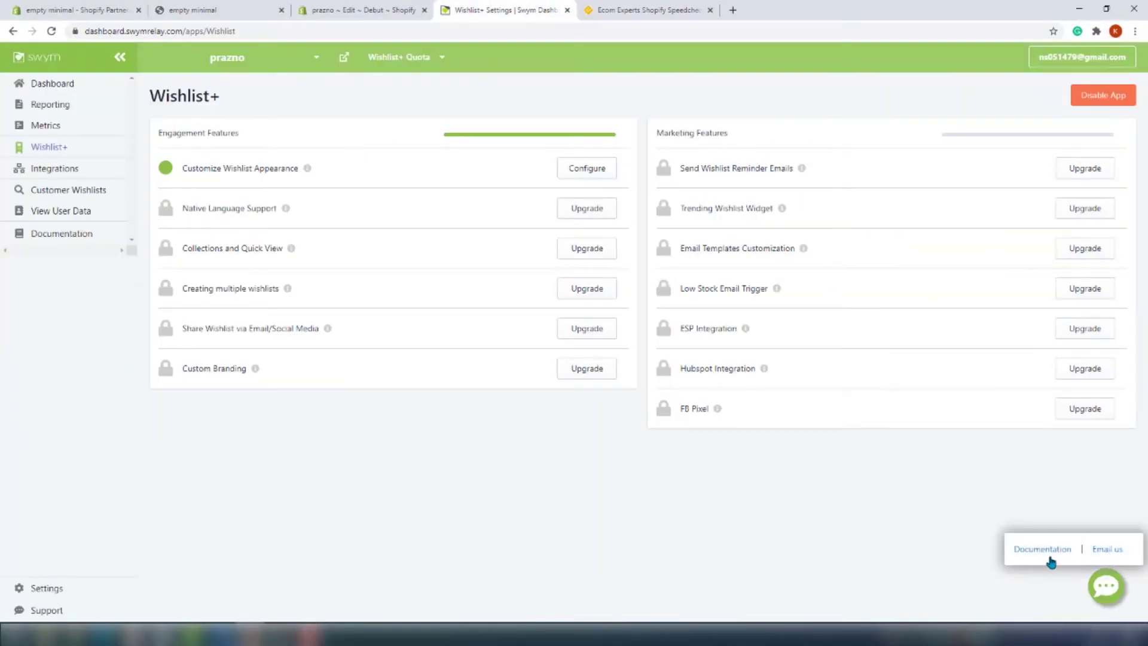
# From Documentation, ask the support chat how to change the menu wishlist icon, correcting a typo
pyautogui.click(1076, 554)
pyautogui.write('Hi!')
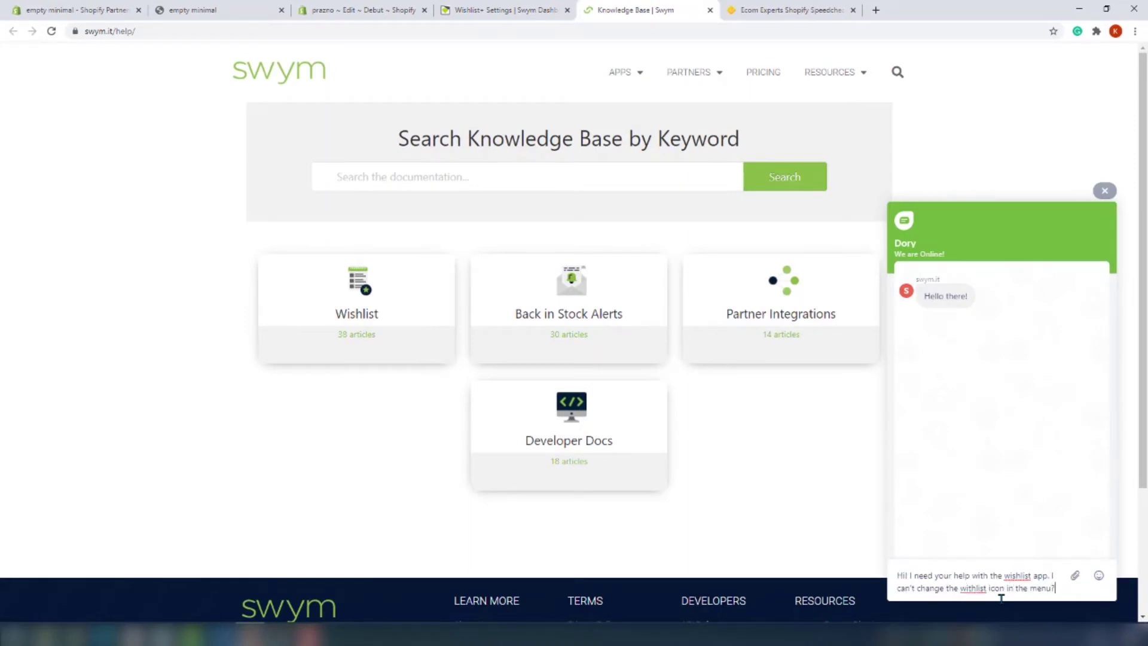
pyautogui.rightClick(972, 588)
pyautogui.click(1019, 443)
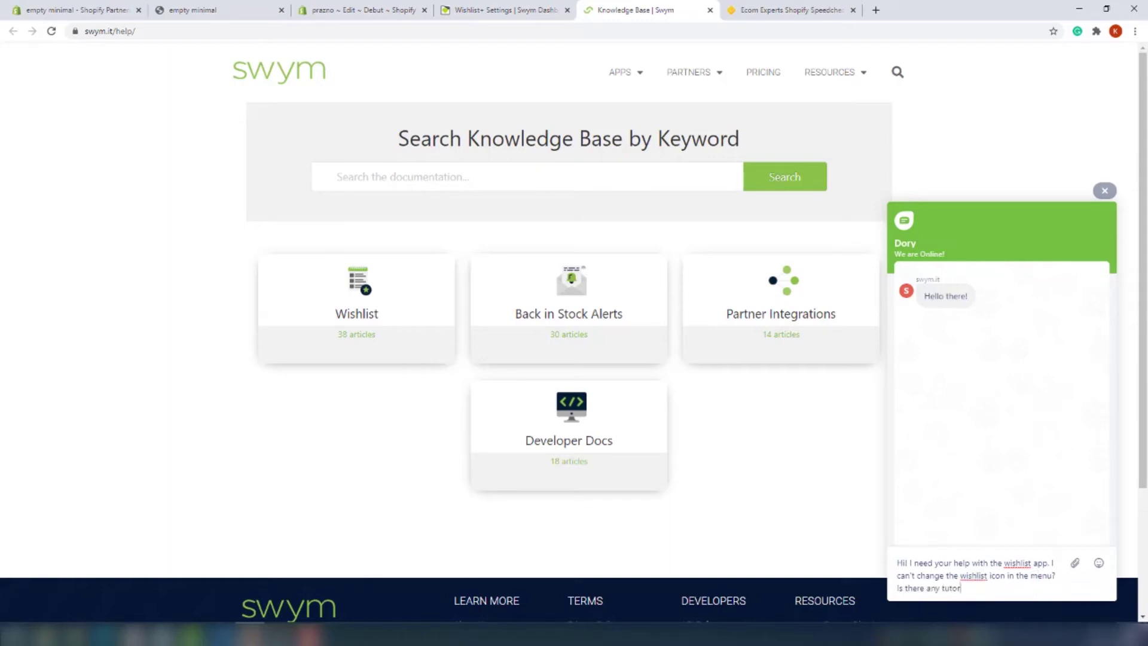
pyautogui.write('al for this?')
pyautogui.press('Return')
# Dismiss the notification request and give the support bot a contact e-mail address
pyautogui.click(969, 537)
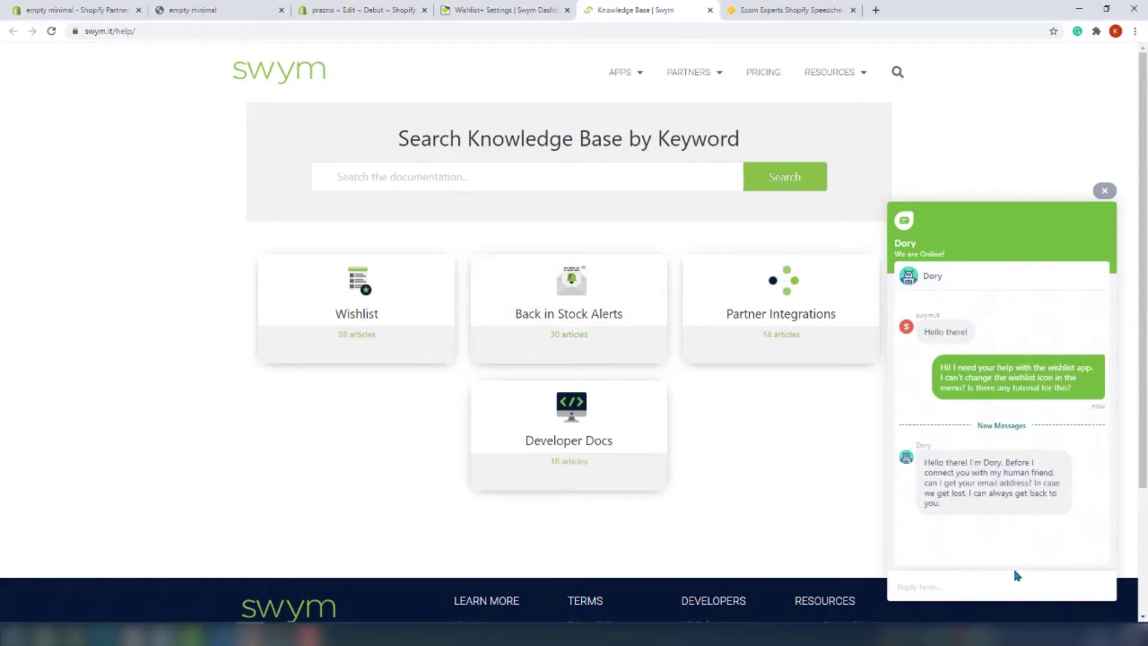
pyautogui.press('Return')
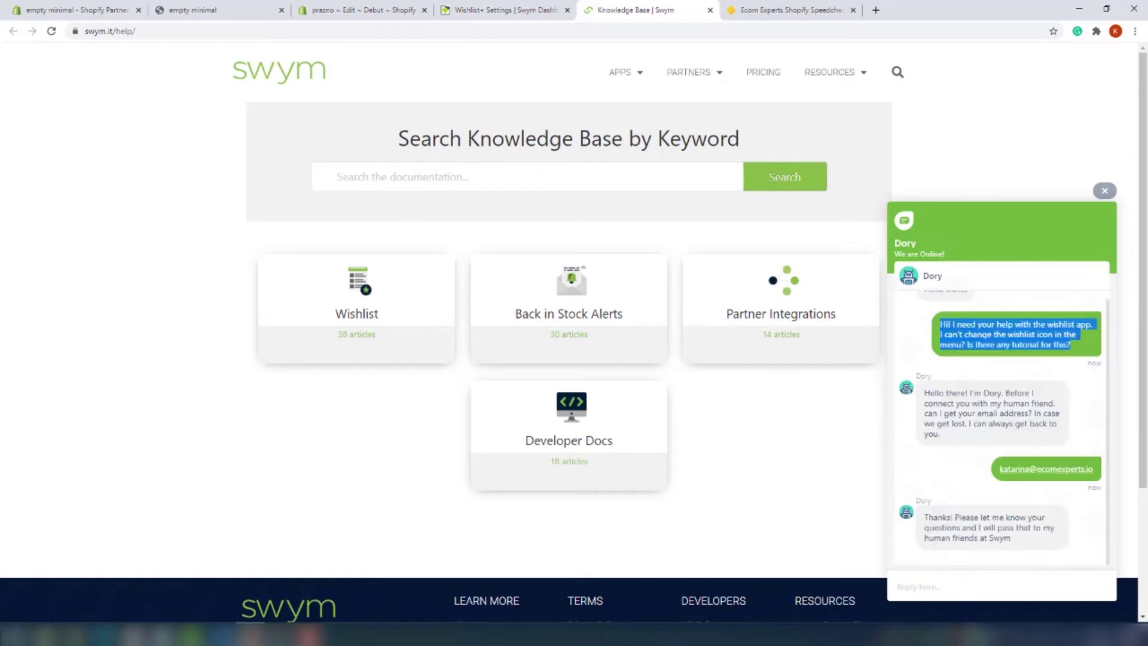
pyautogui.scroll(-1, 1103, 398)
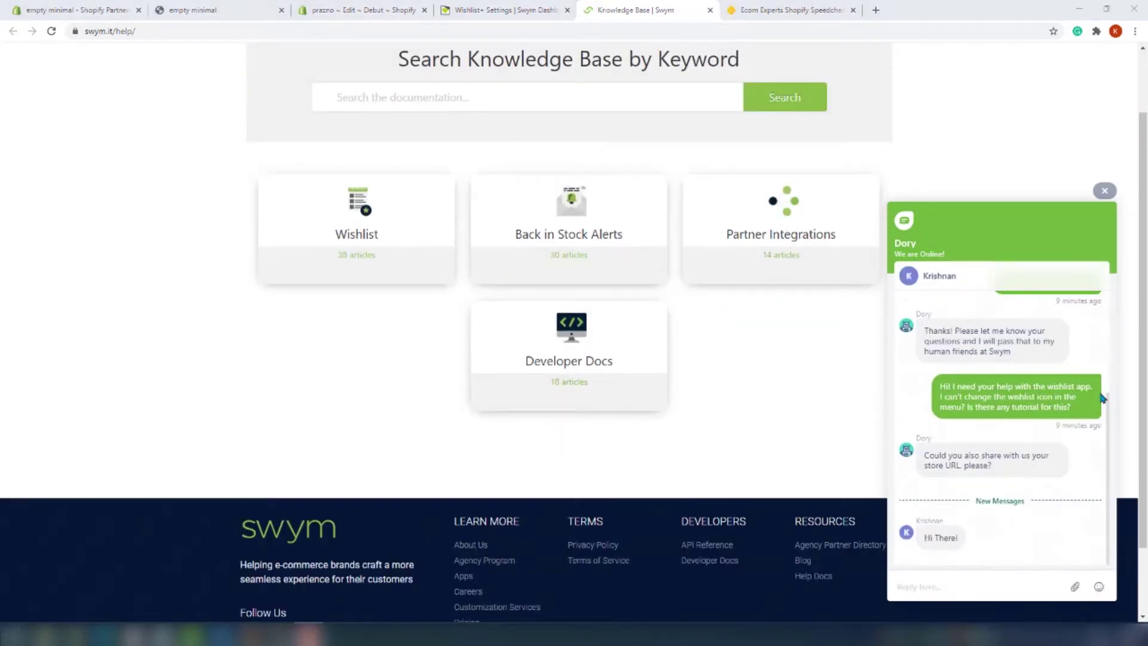
# Paste the wishlist icon question into the reply box and resend it to the agent
pyautogui.rightClick(992, 583)
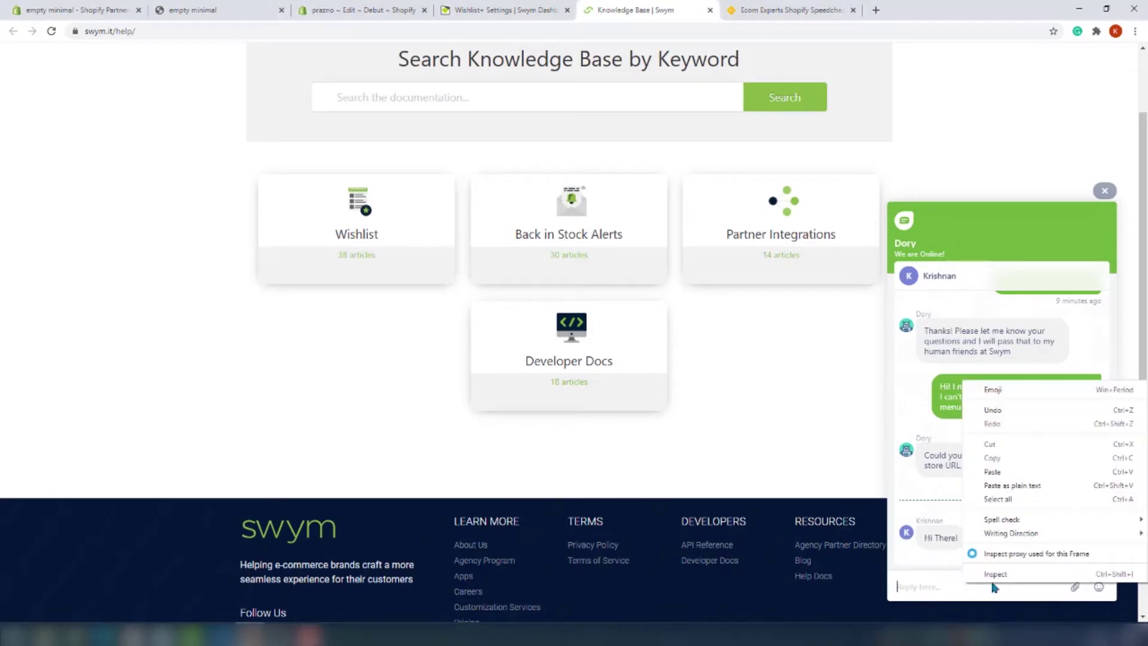
pyautogui.click(1012, 472)
pyautogui.press('Return')
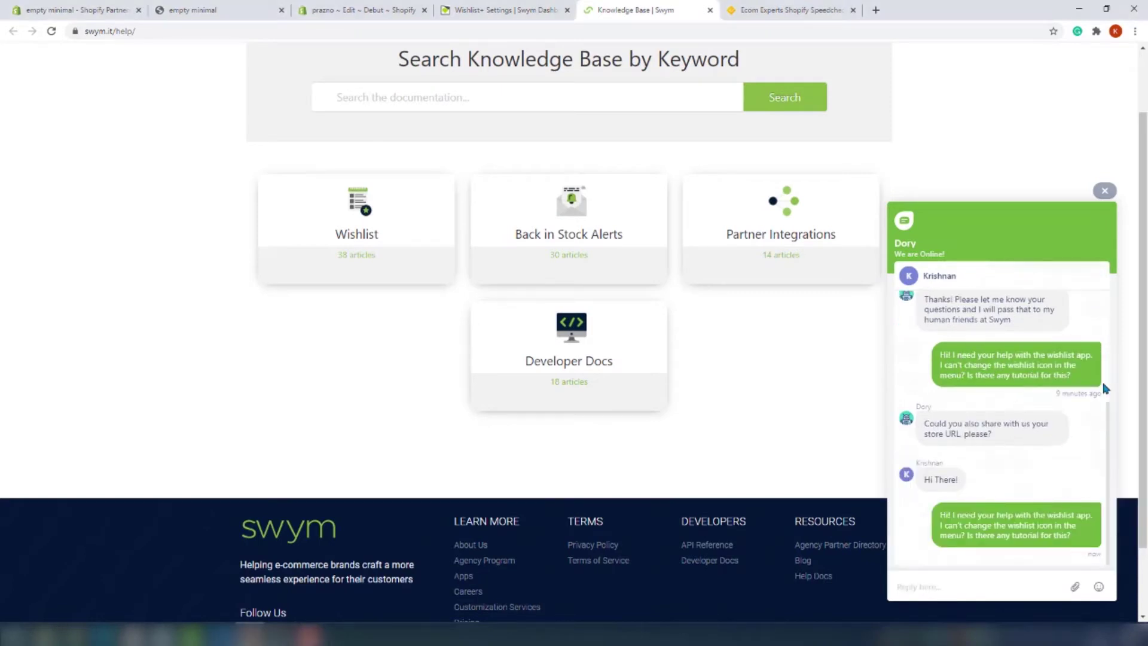